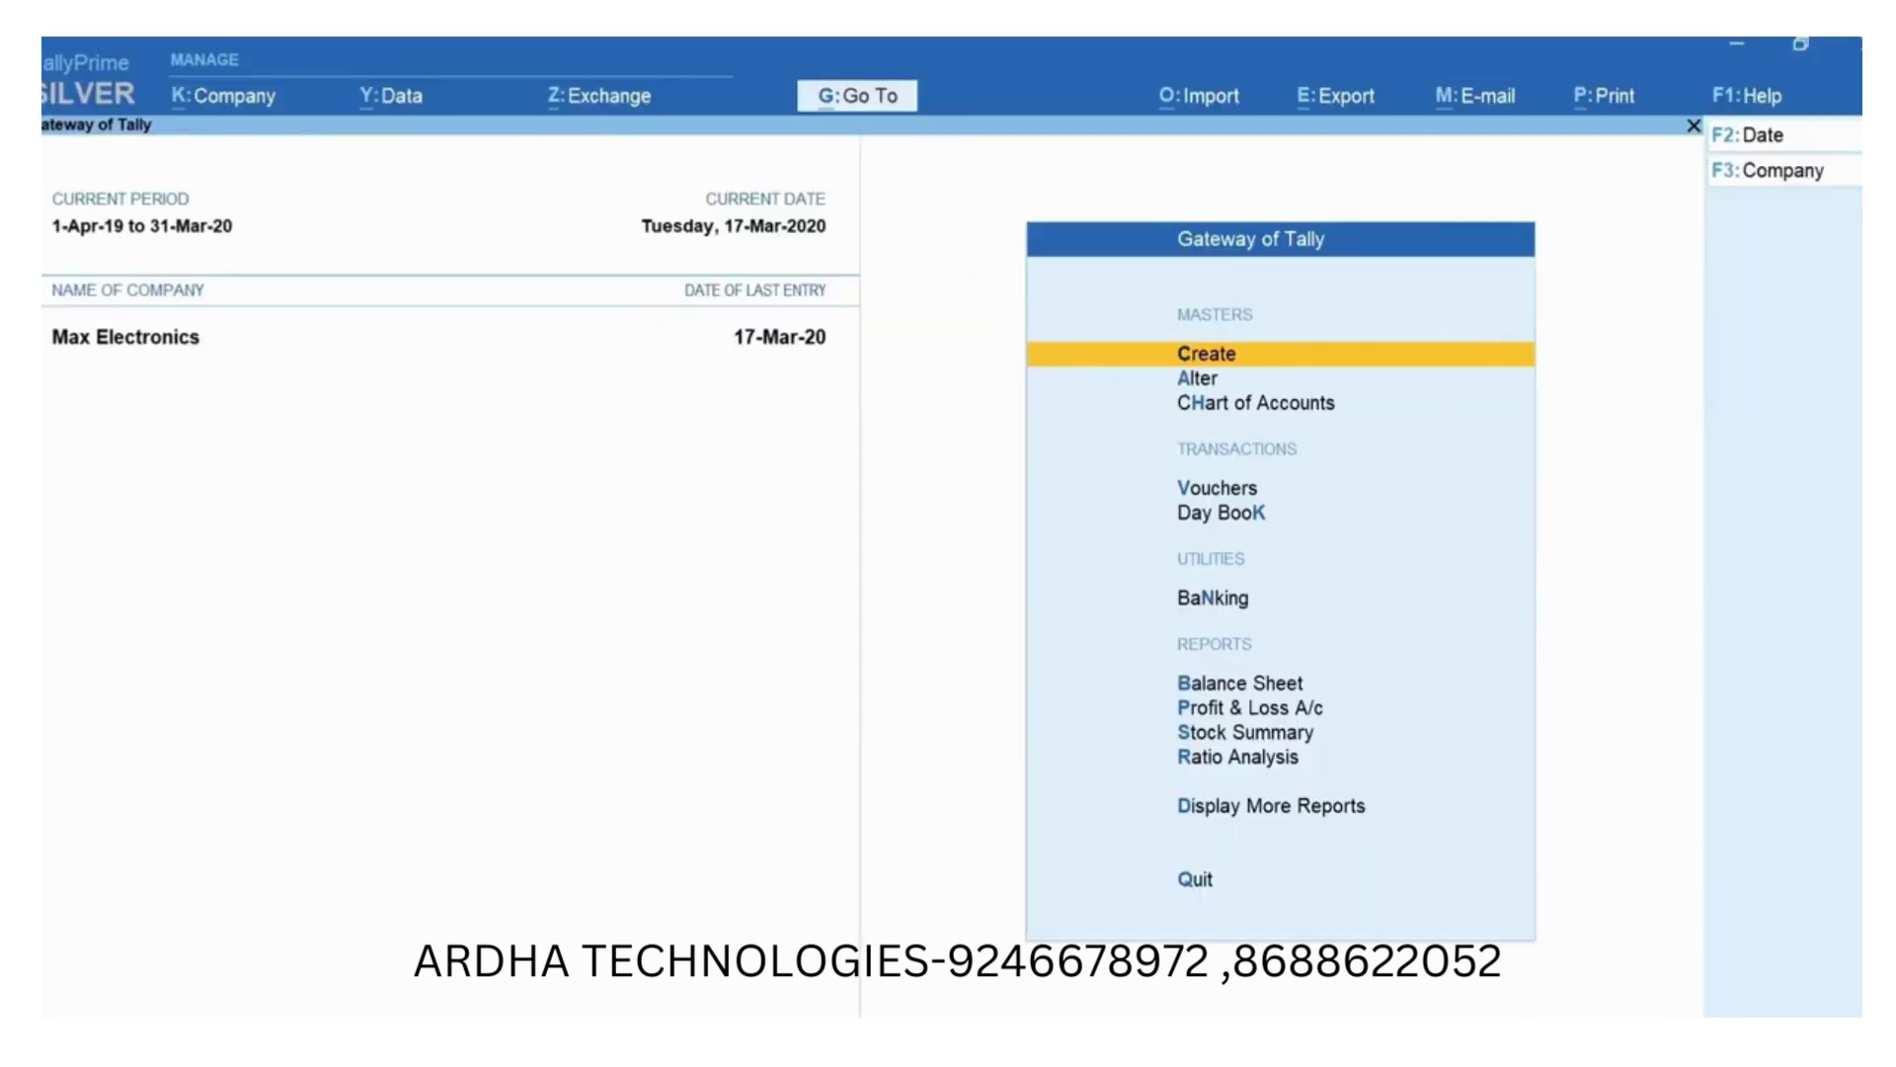
Search Go To for 'Daily' and open the Day Book showing 17-Mar-20 vouchers.
key("alt+g")
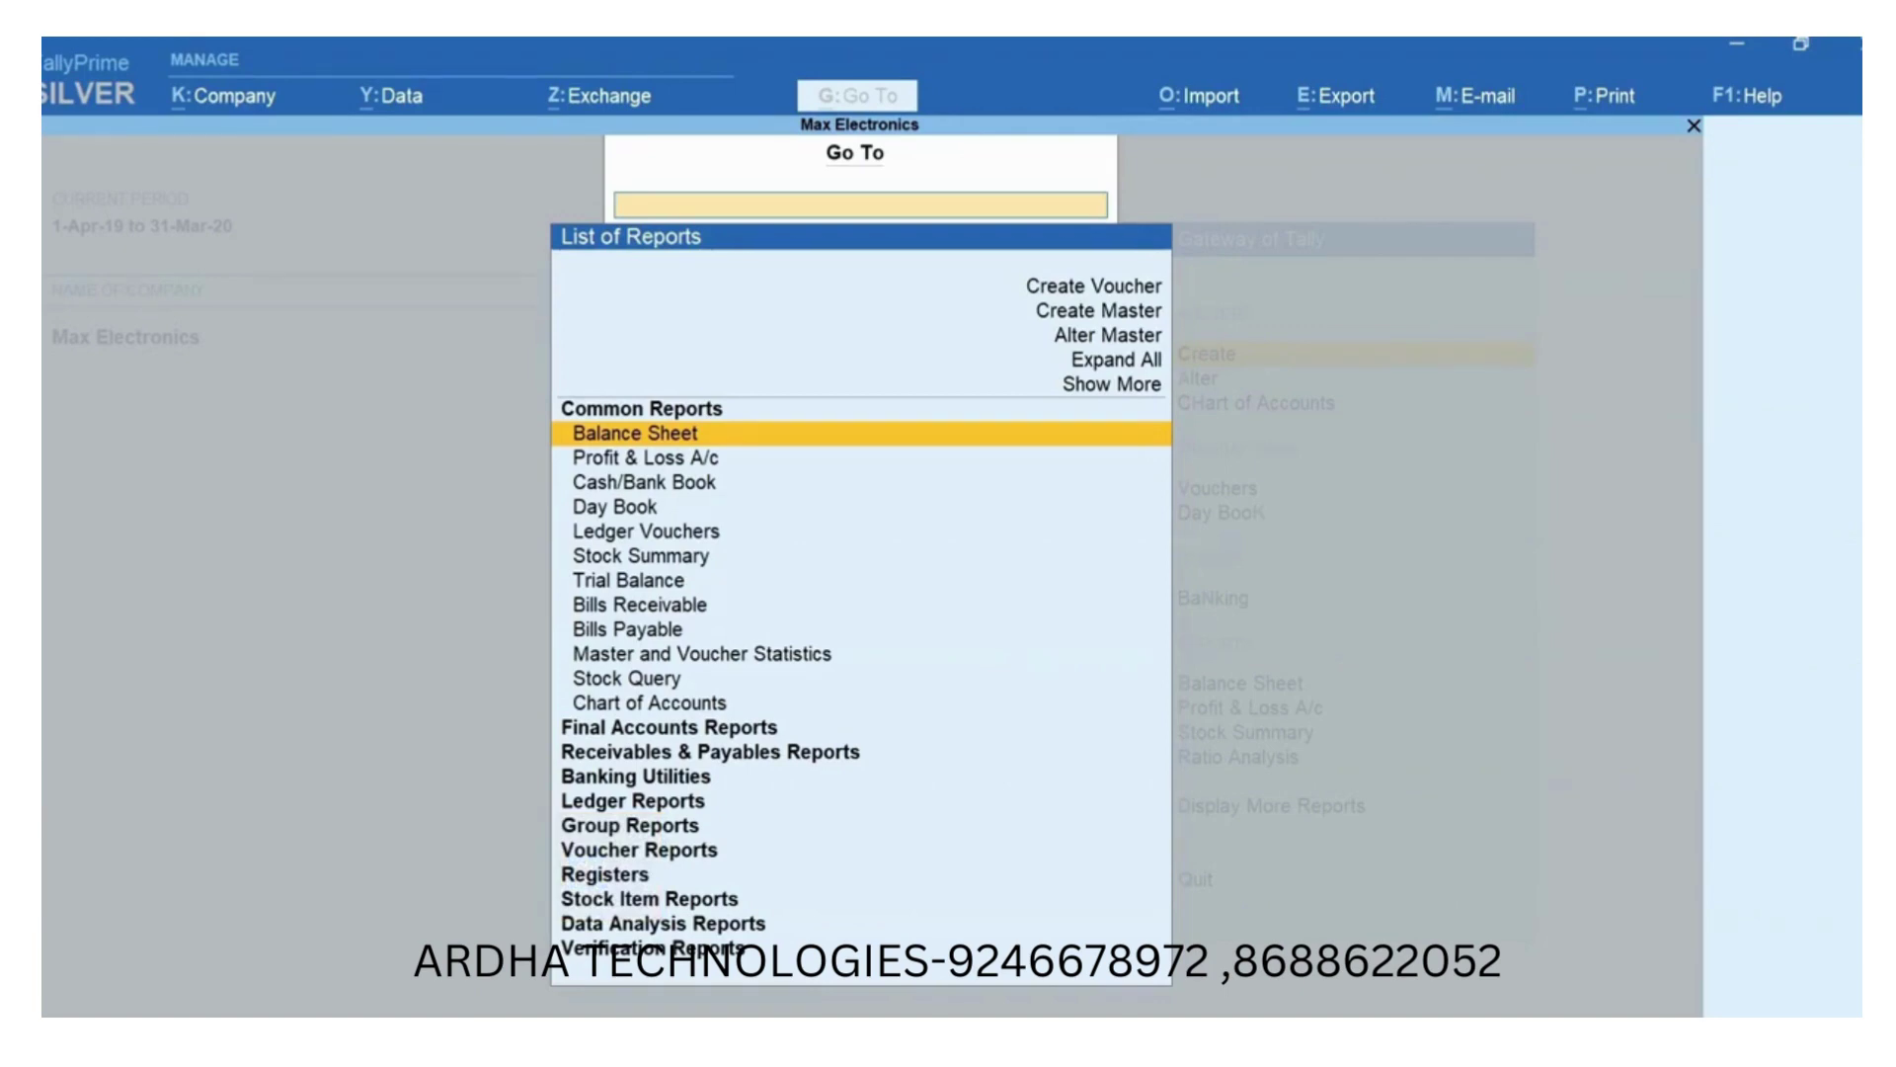
type("Ware")
key("BackSpace")
key("BackSpace")
key("BackSpace")
key("BackSpace")
type("Locat")
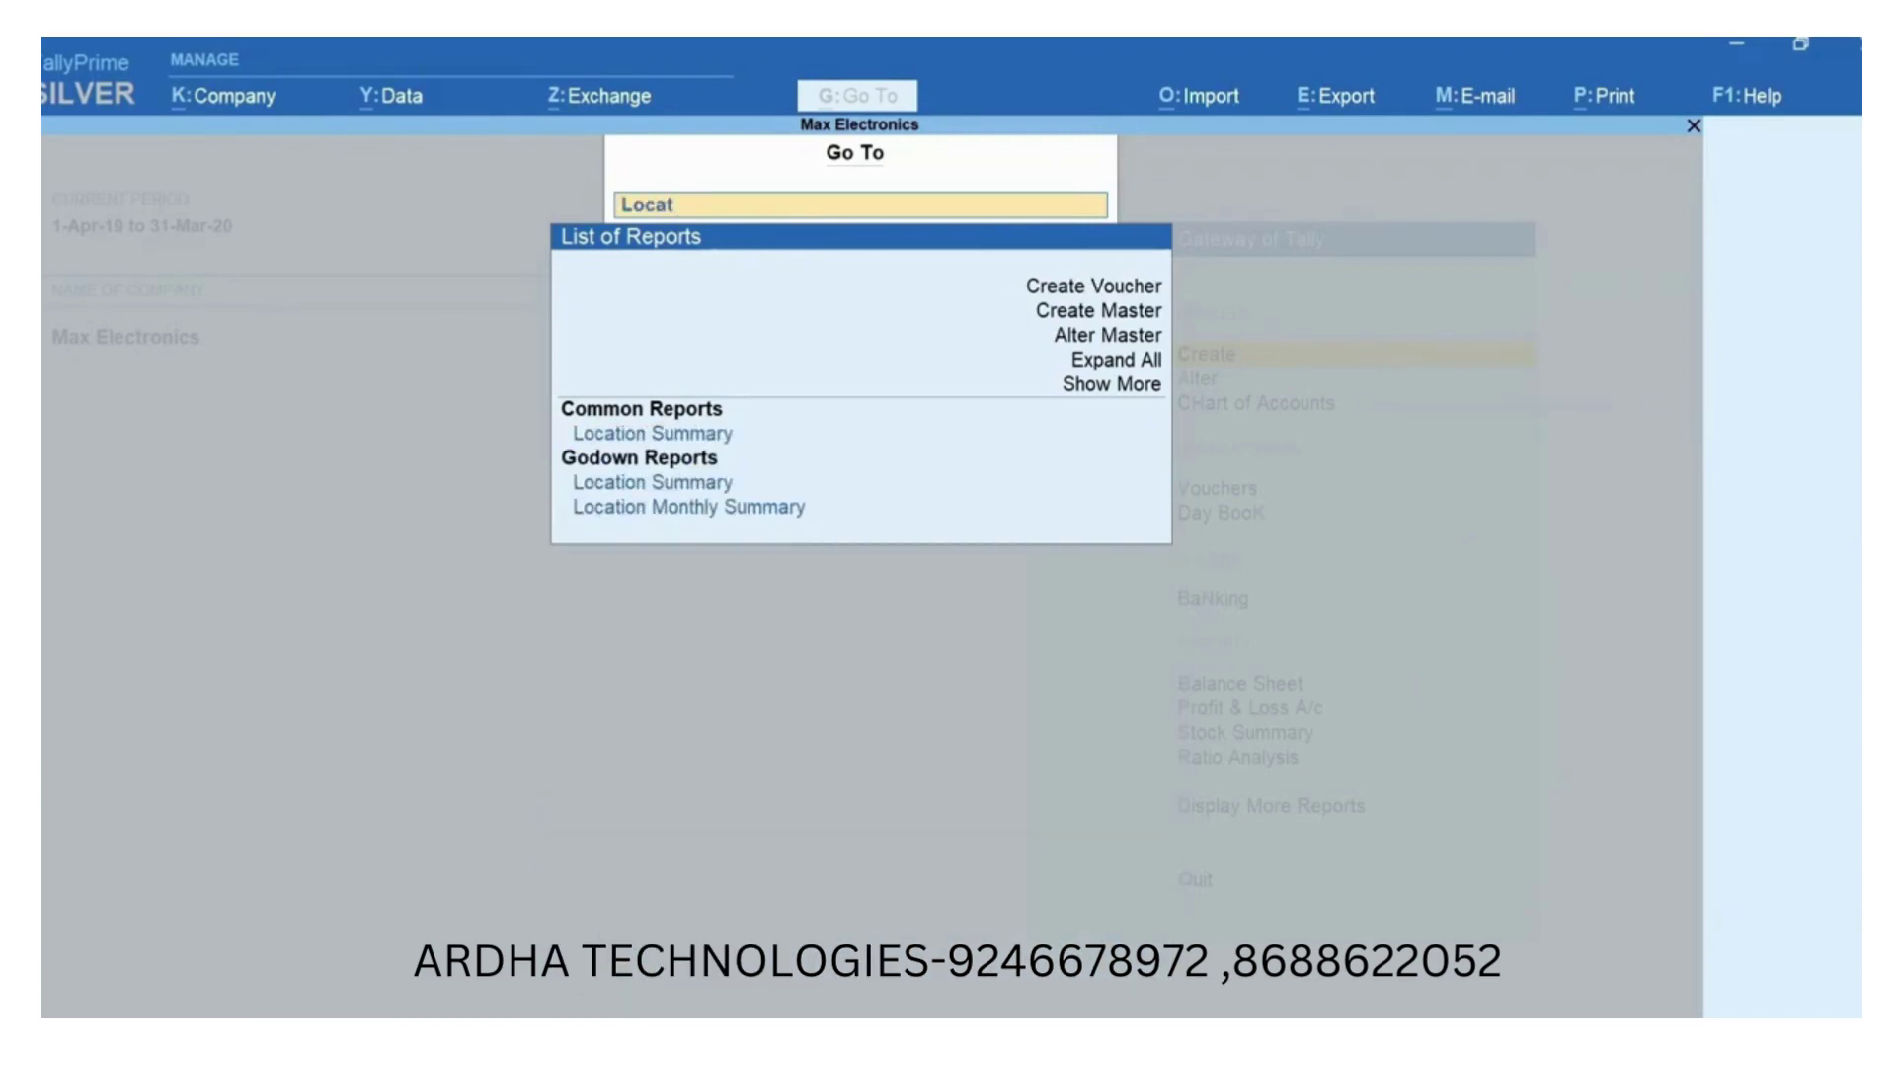
key("BackSpace")
key("BackSpace")
key("BackSpace")
key("BackSpace")
key("BackSpace")
type("Daily")
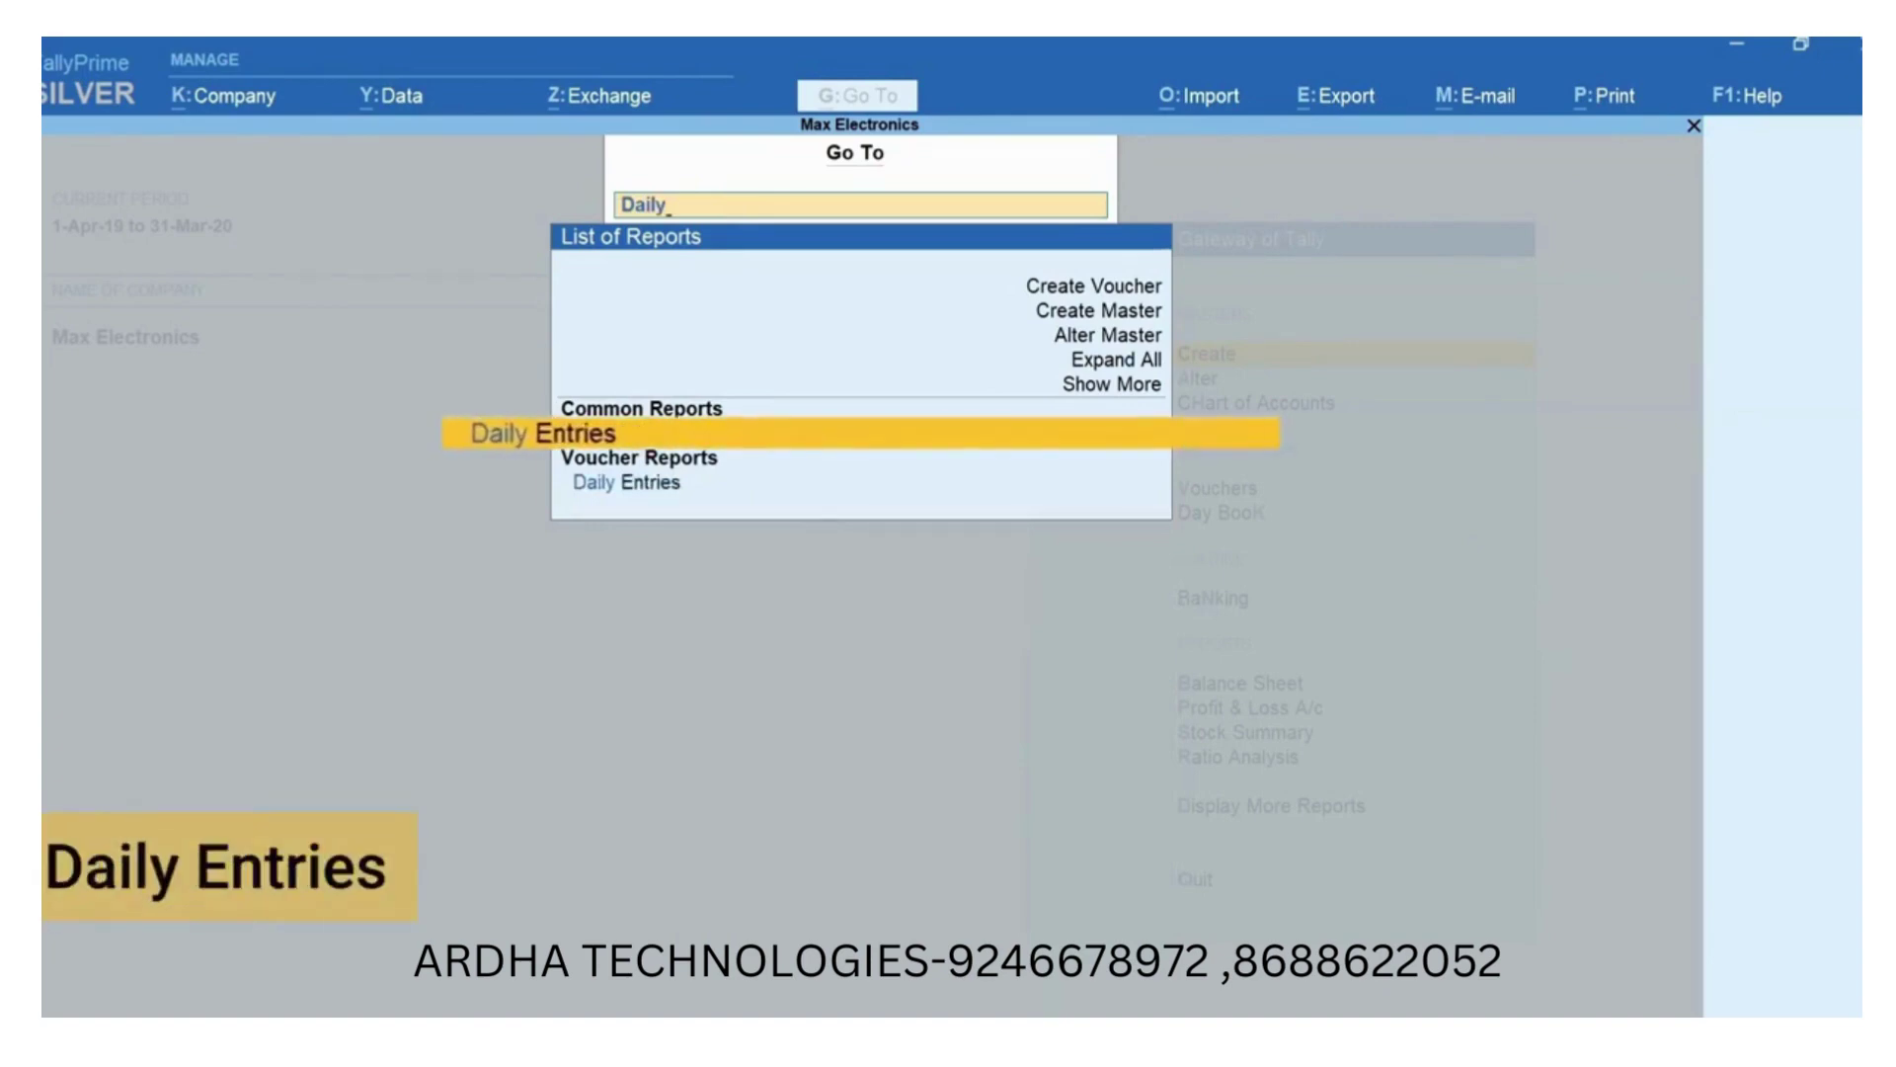
key("Return")
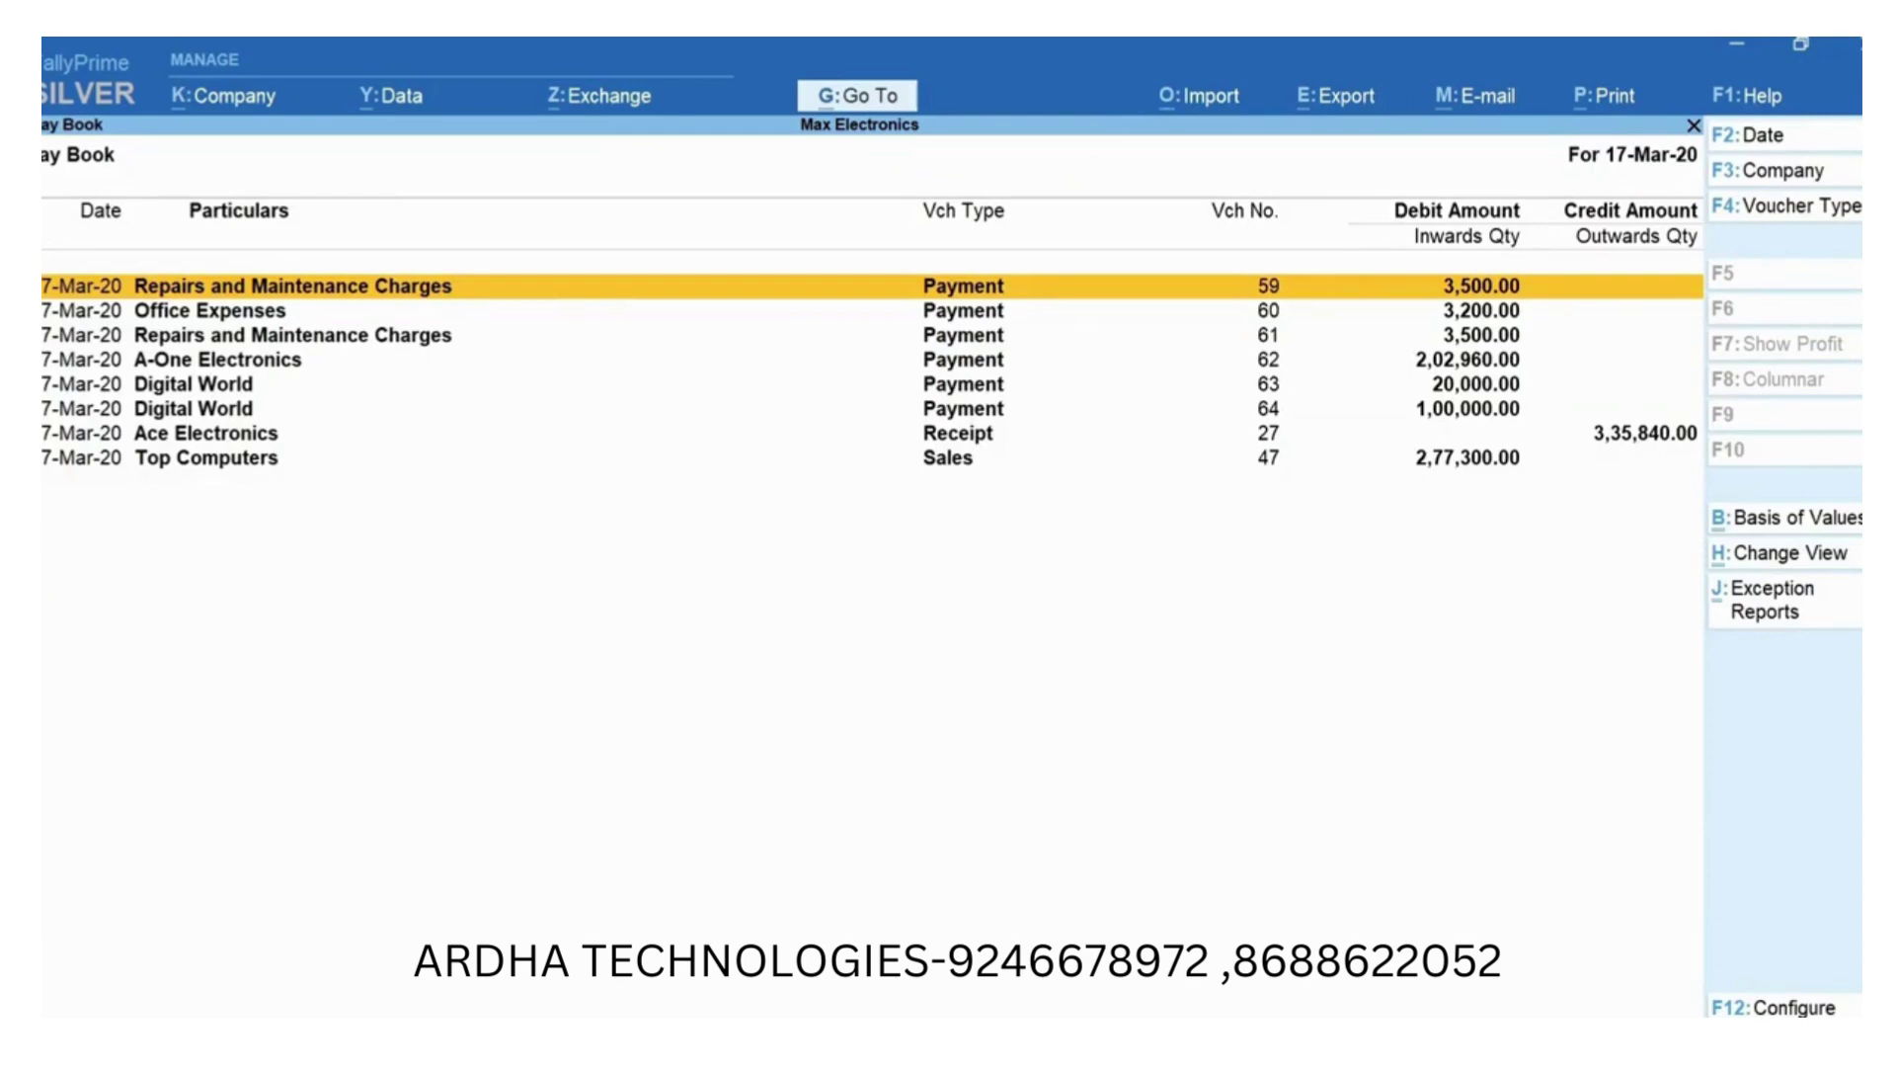
Return to Gateway and reopen the Day Book from Display More Reports.
key("Escape")
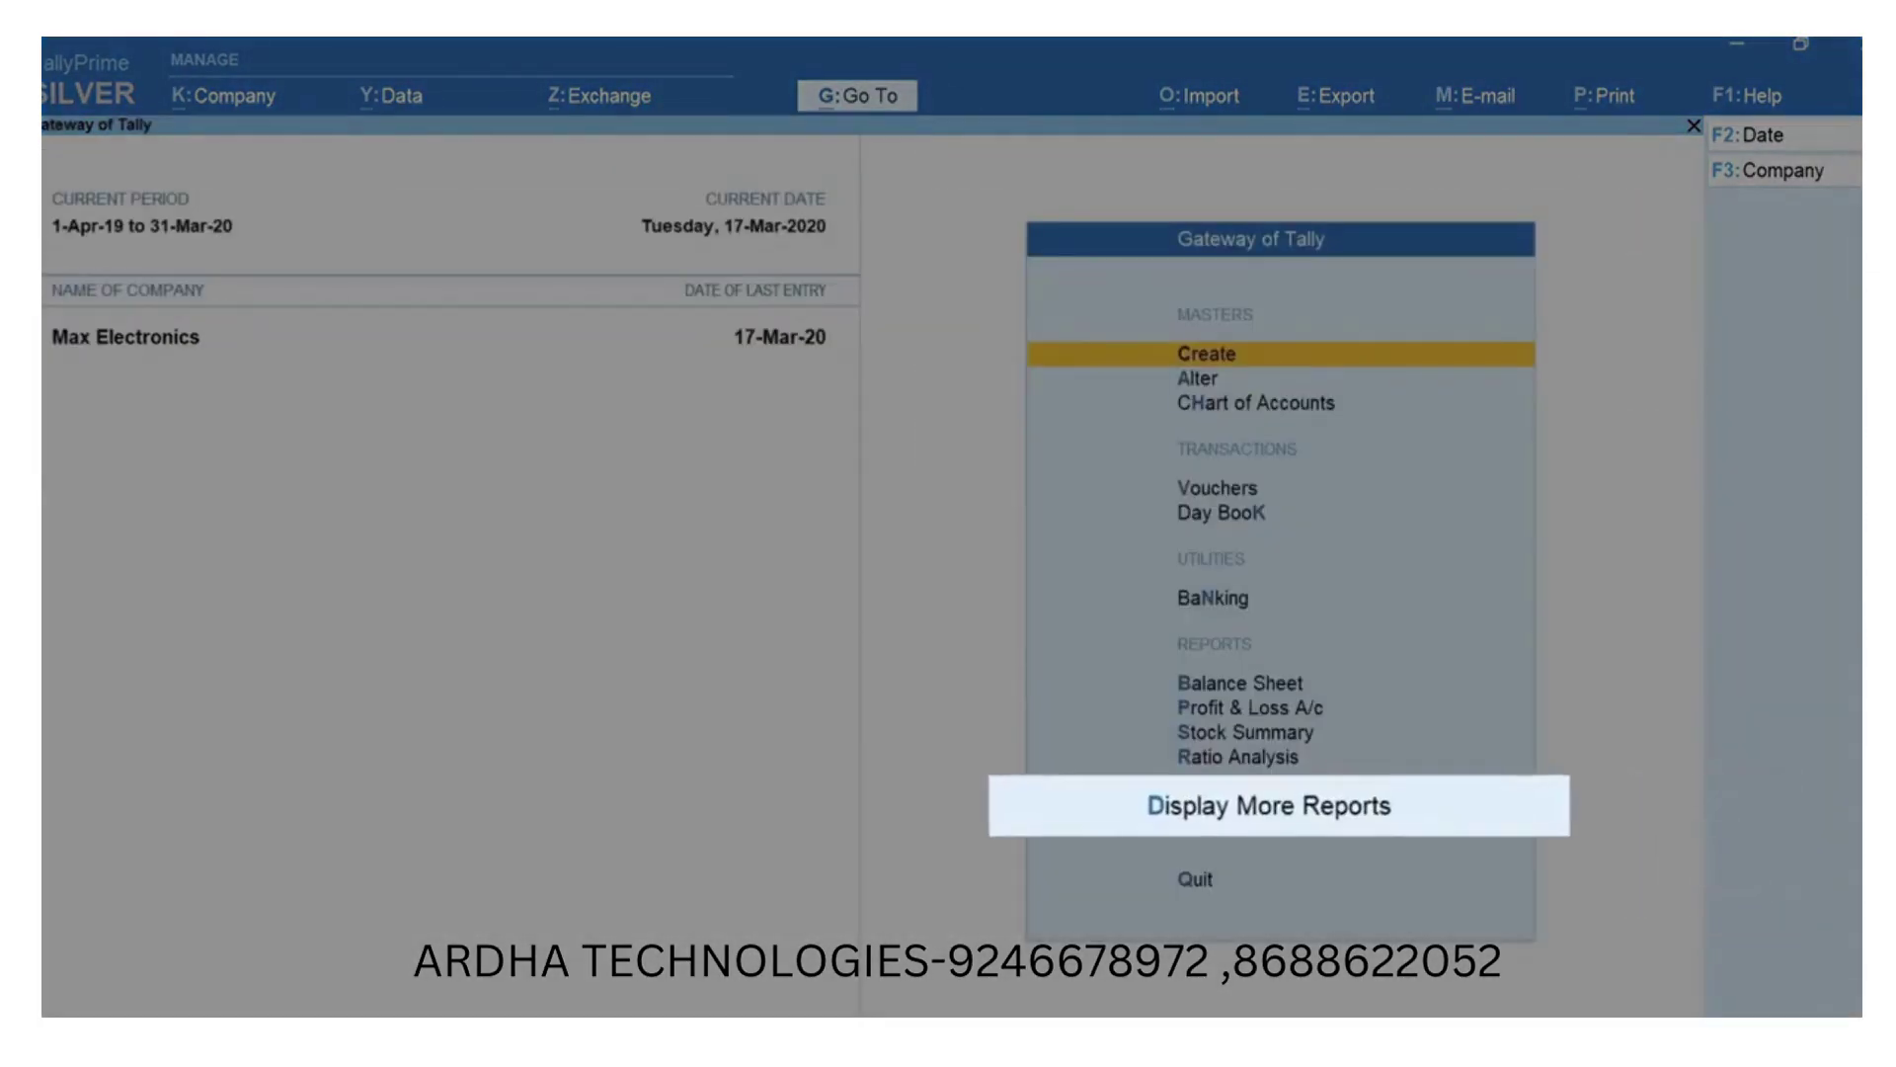
key("d")
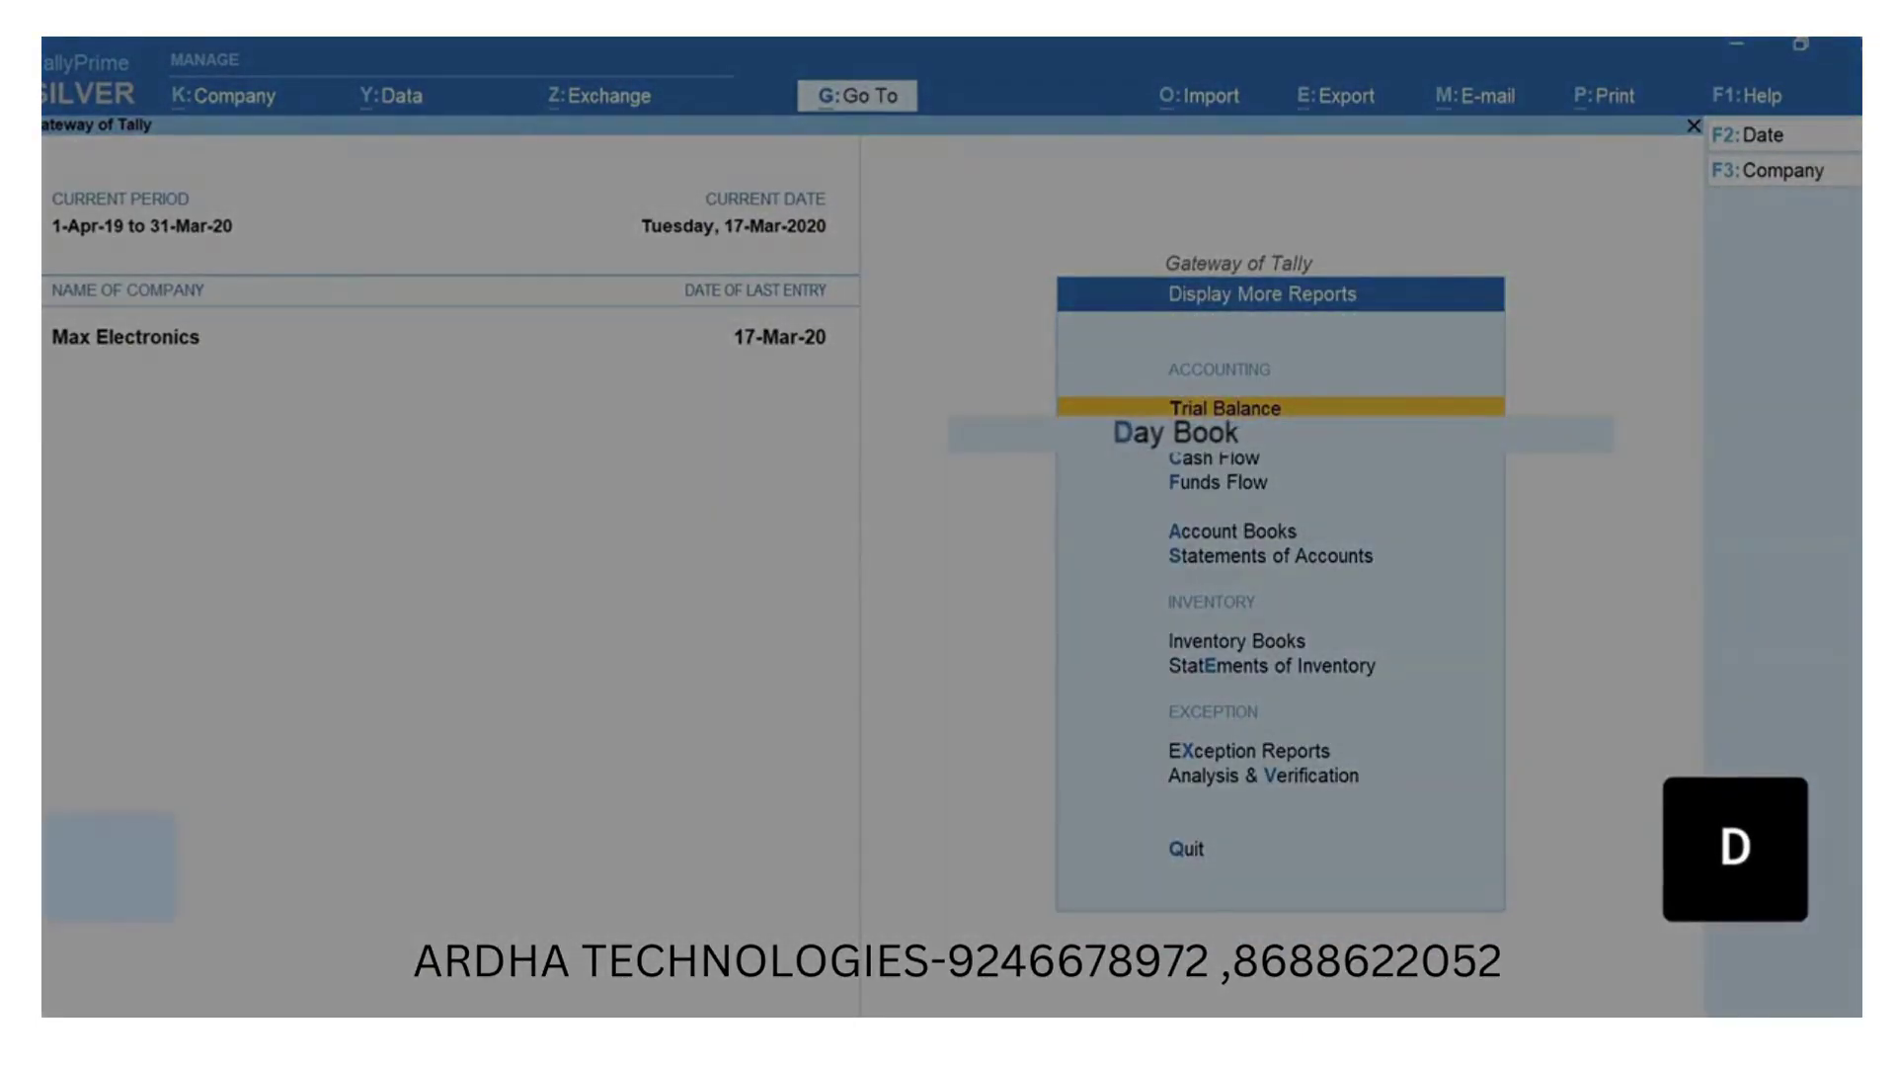
key("d")
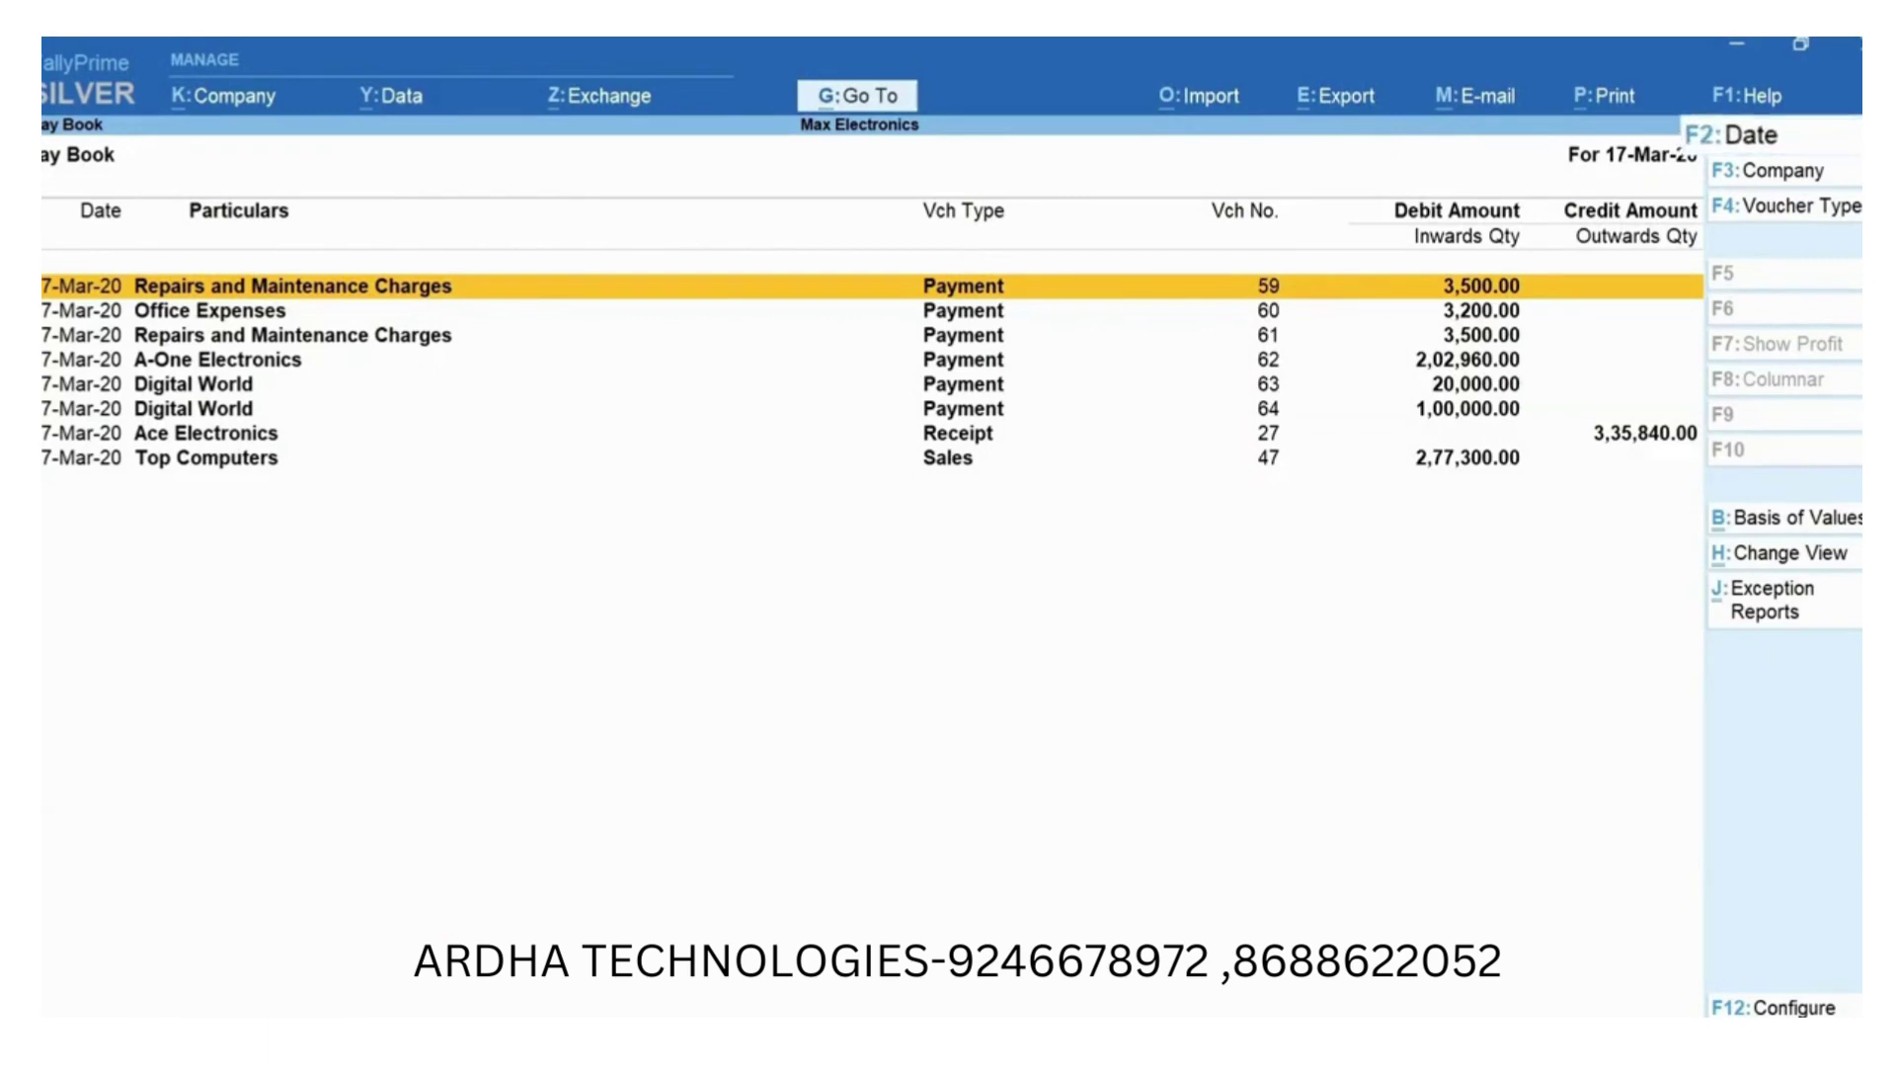
Change the Day Book date to 15-Mar-20.
key("F2")
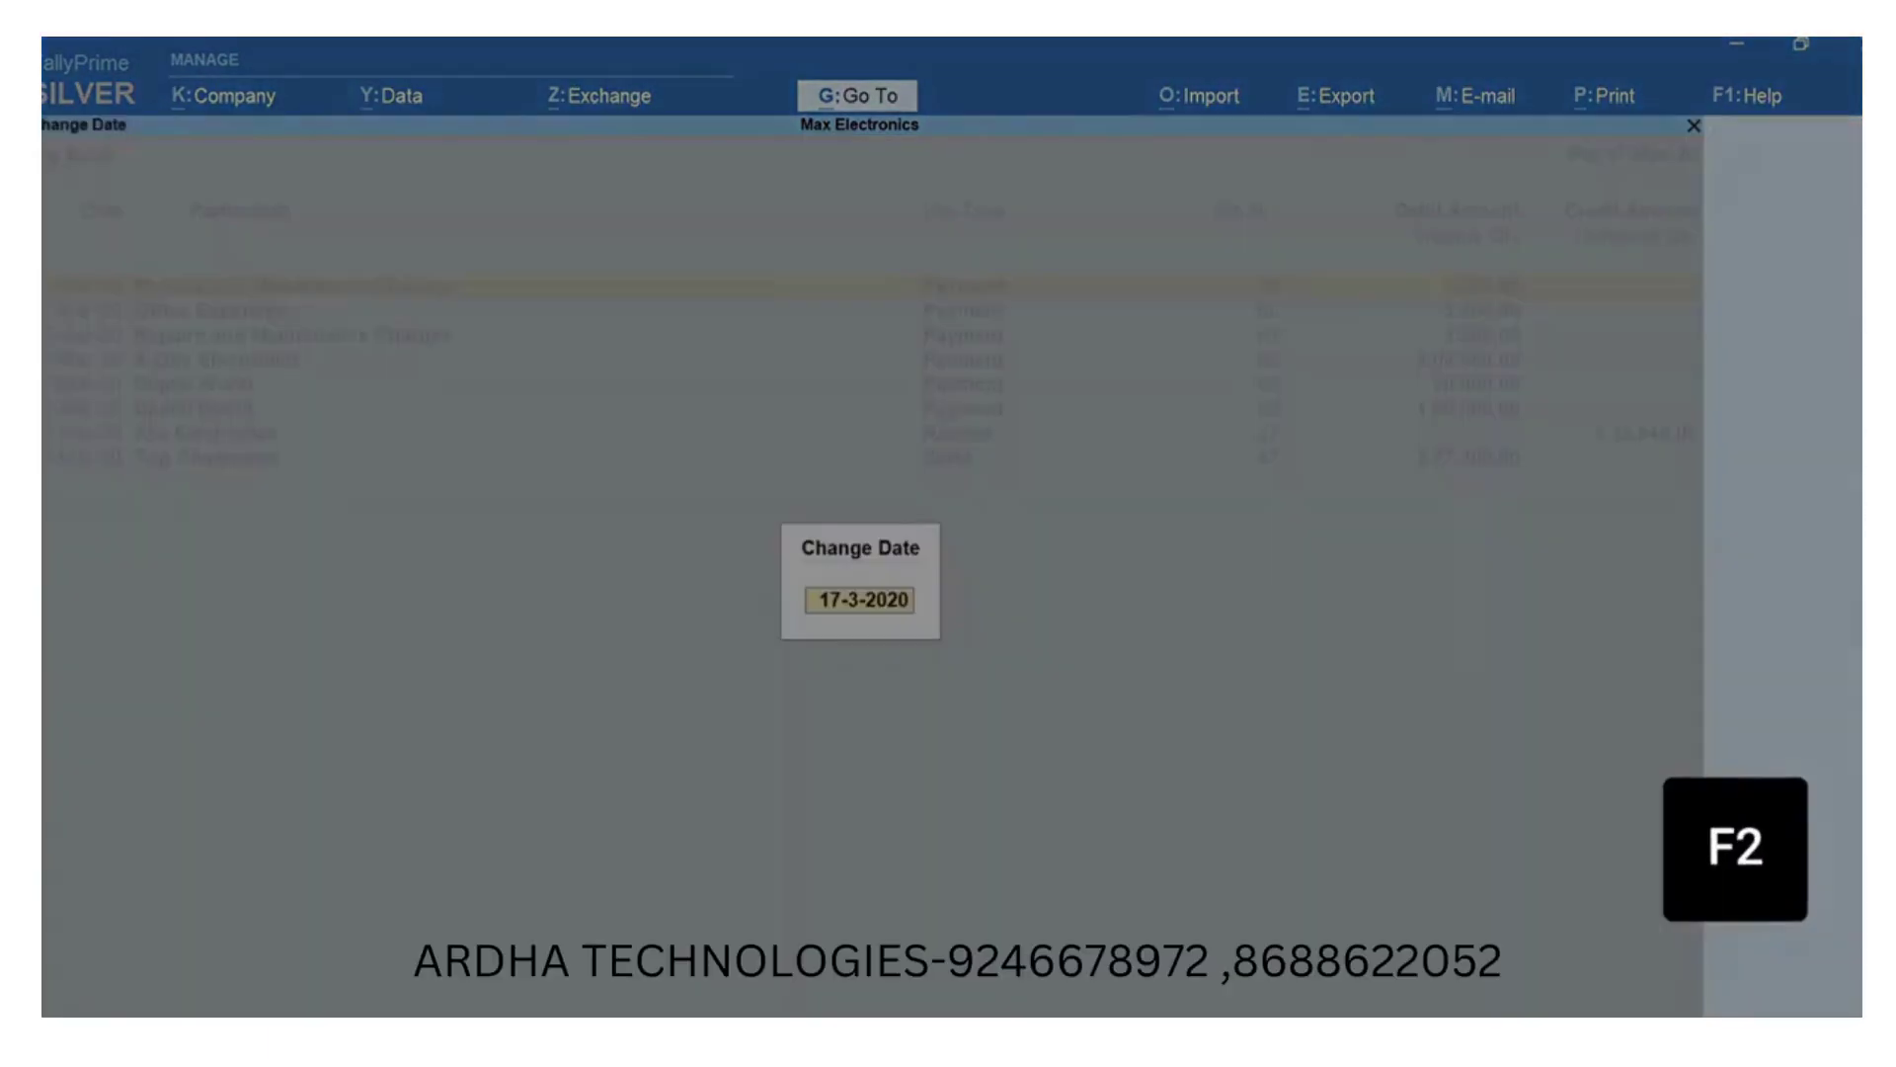
type("15-3")
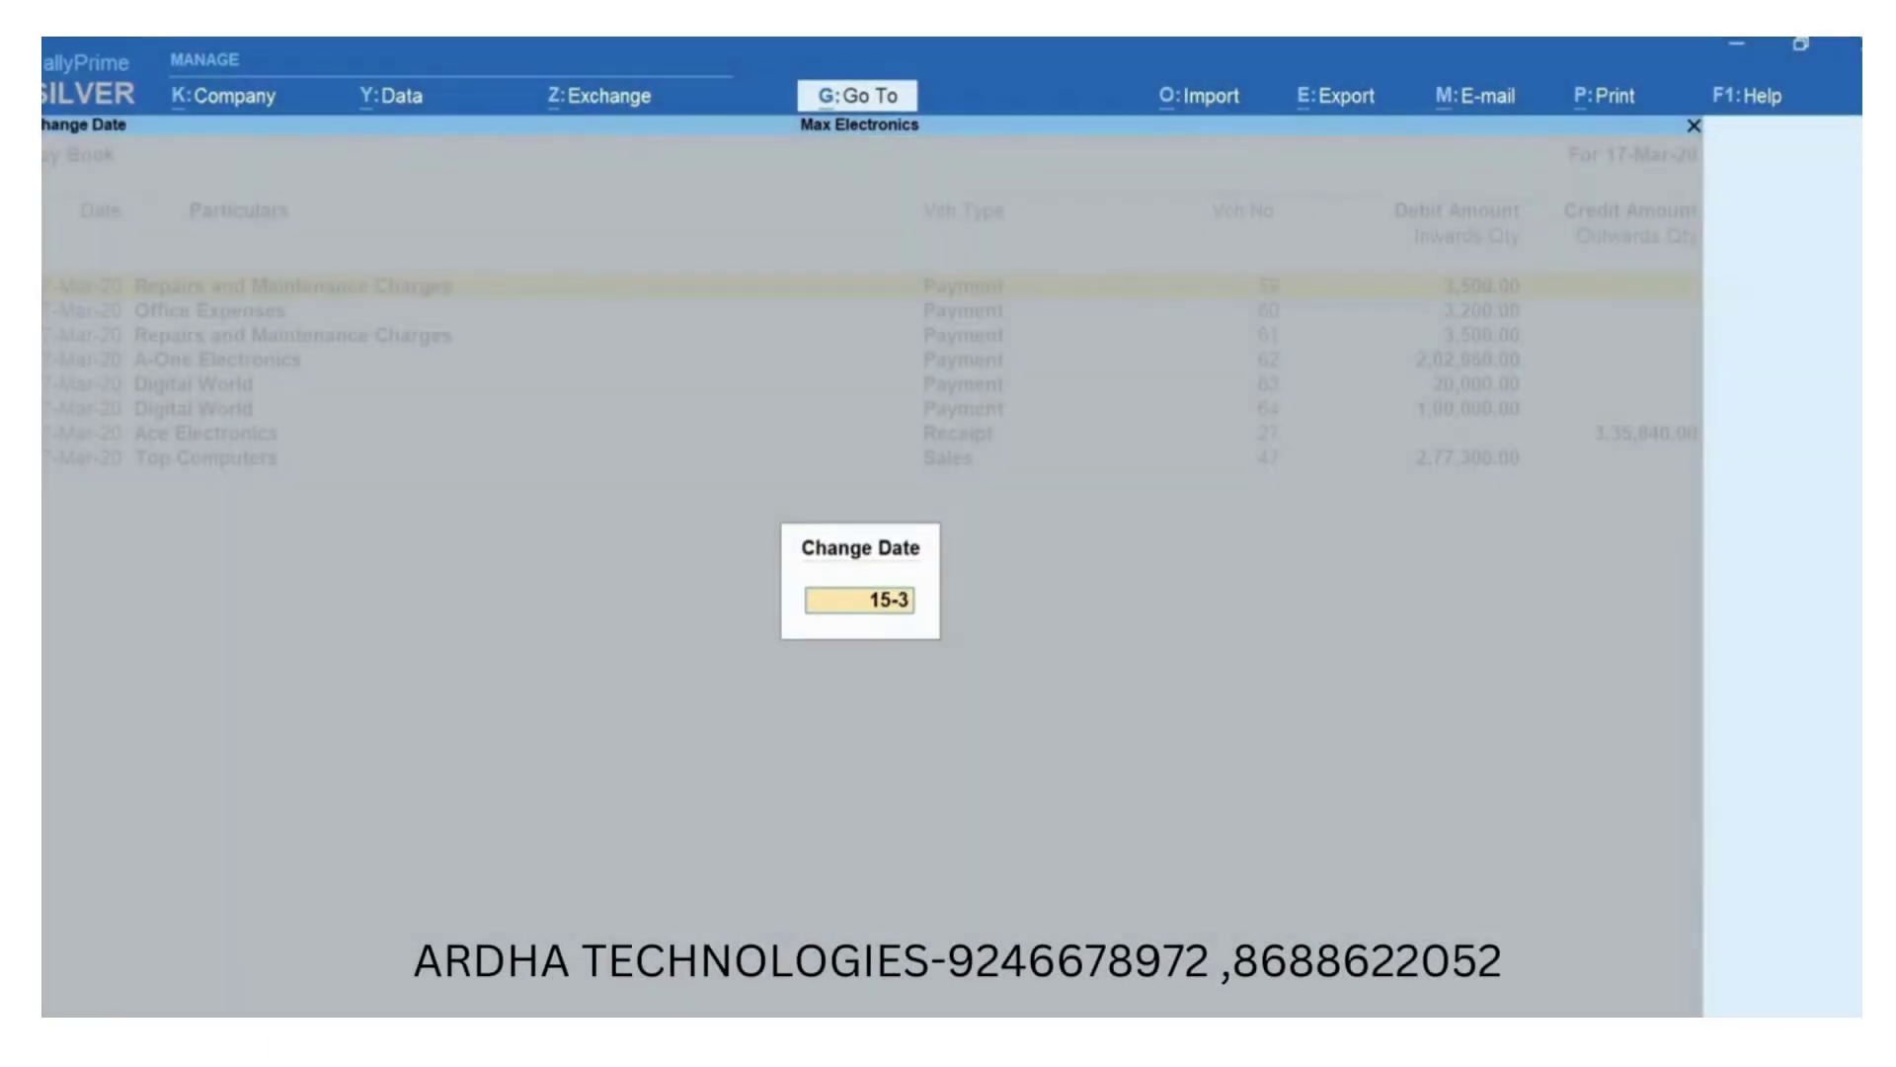
key("Return")
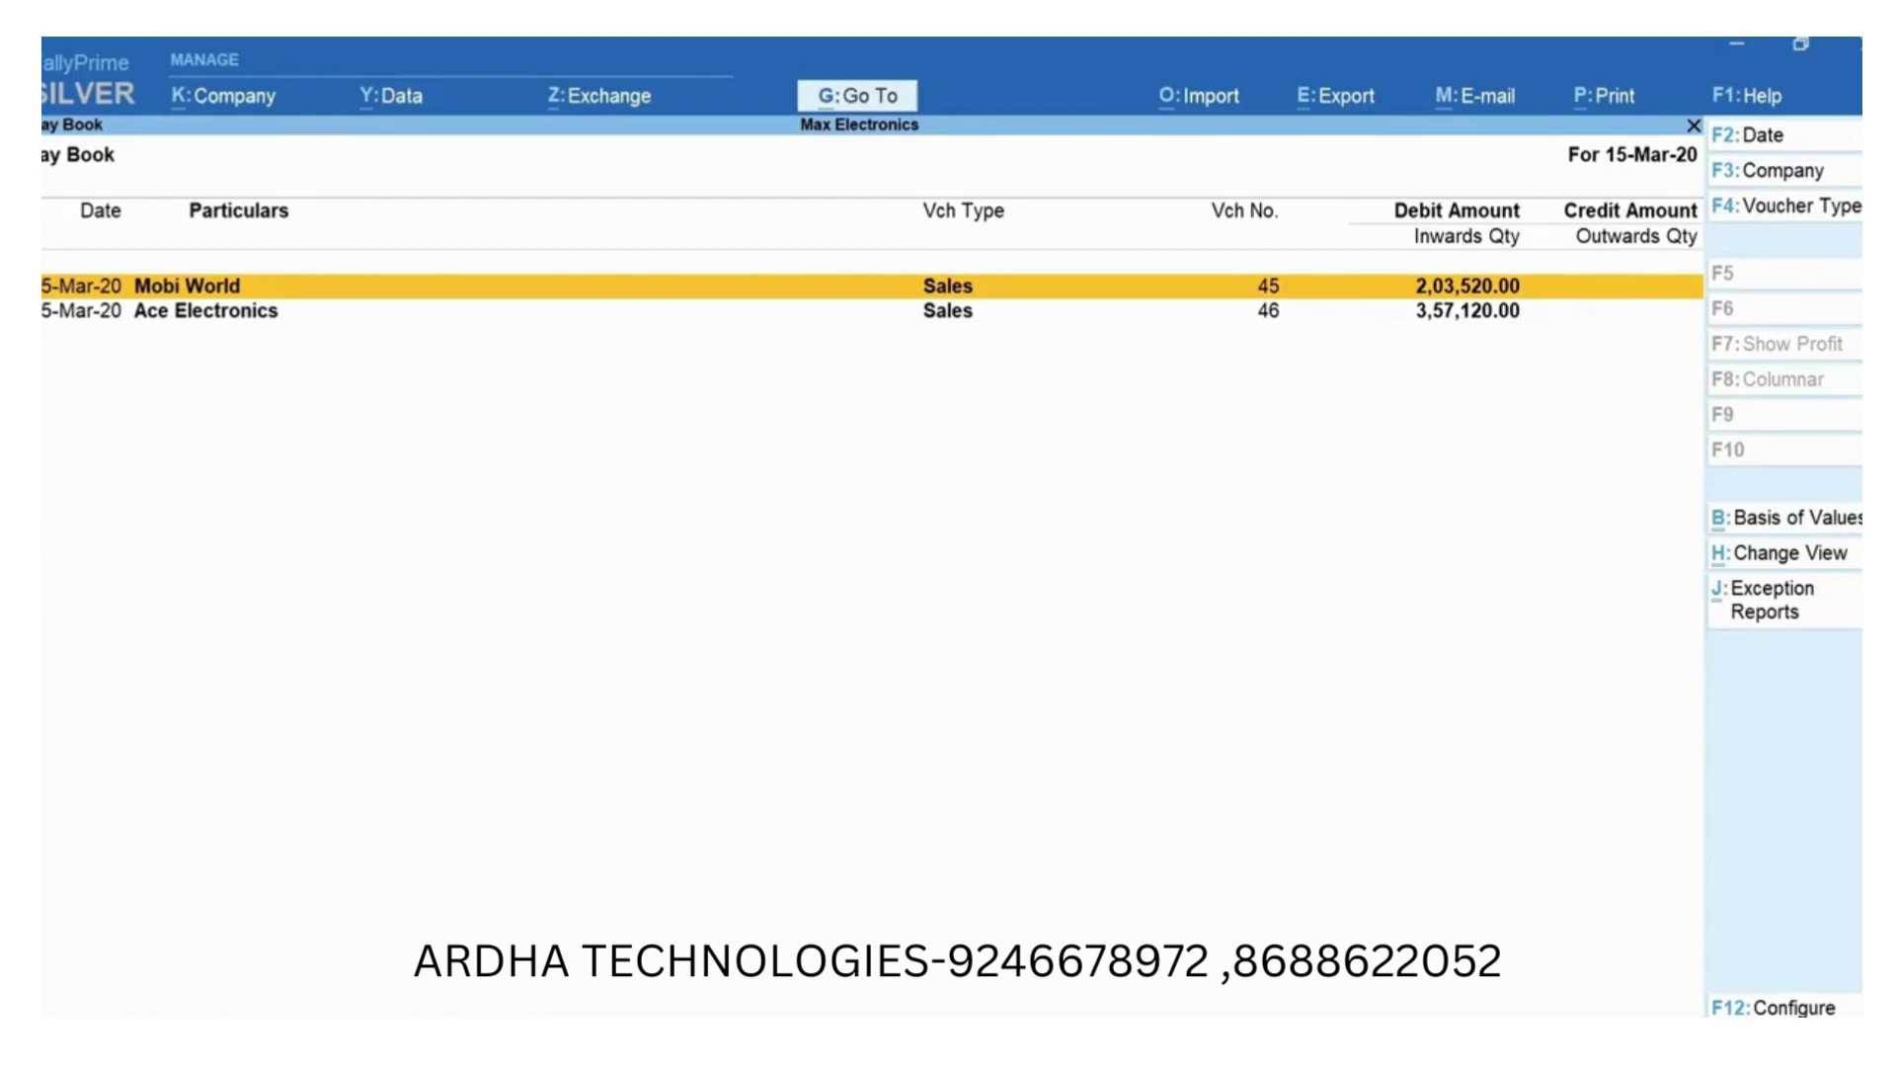
Set the Day Book period from 1-Feb-2020 to 31-3-2020.
key("F2")
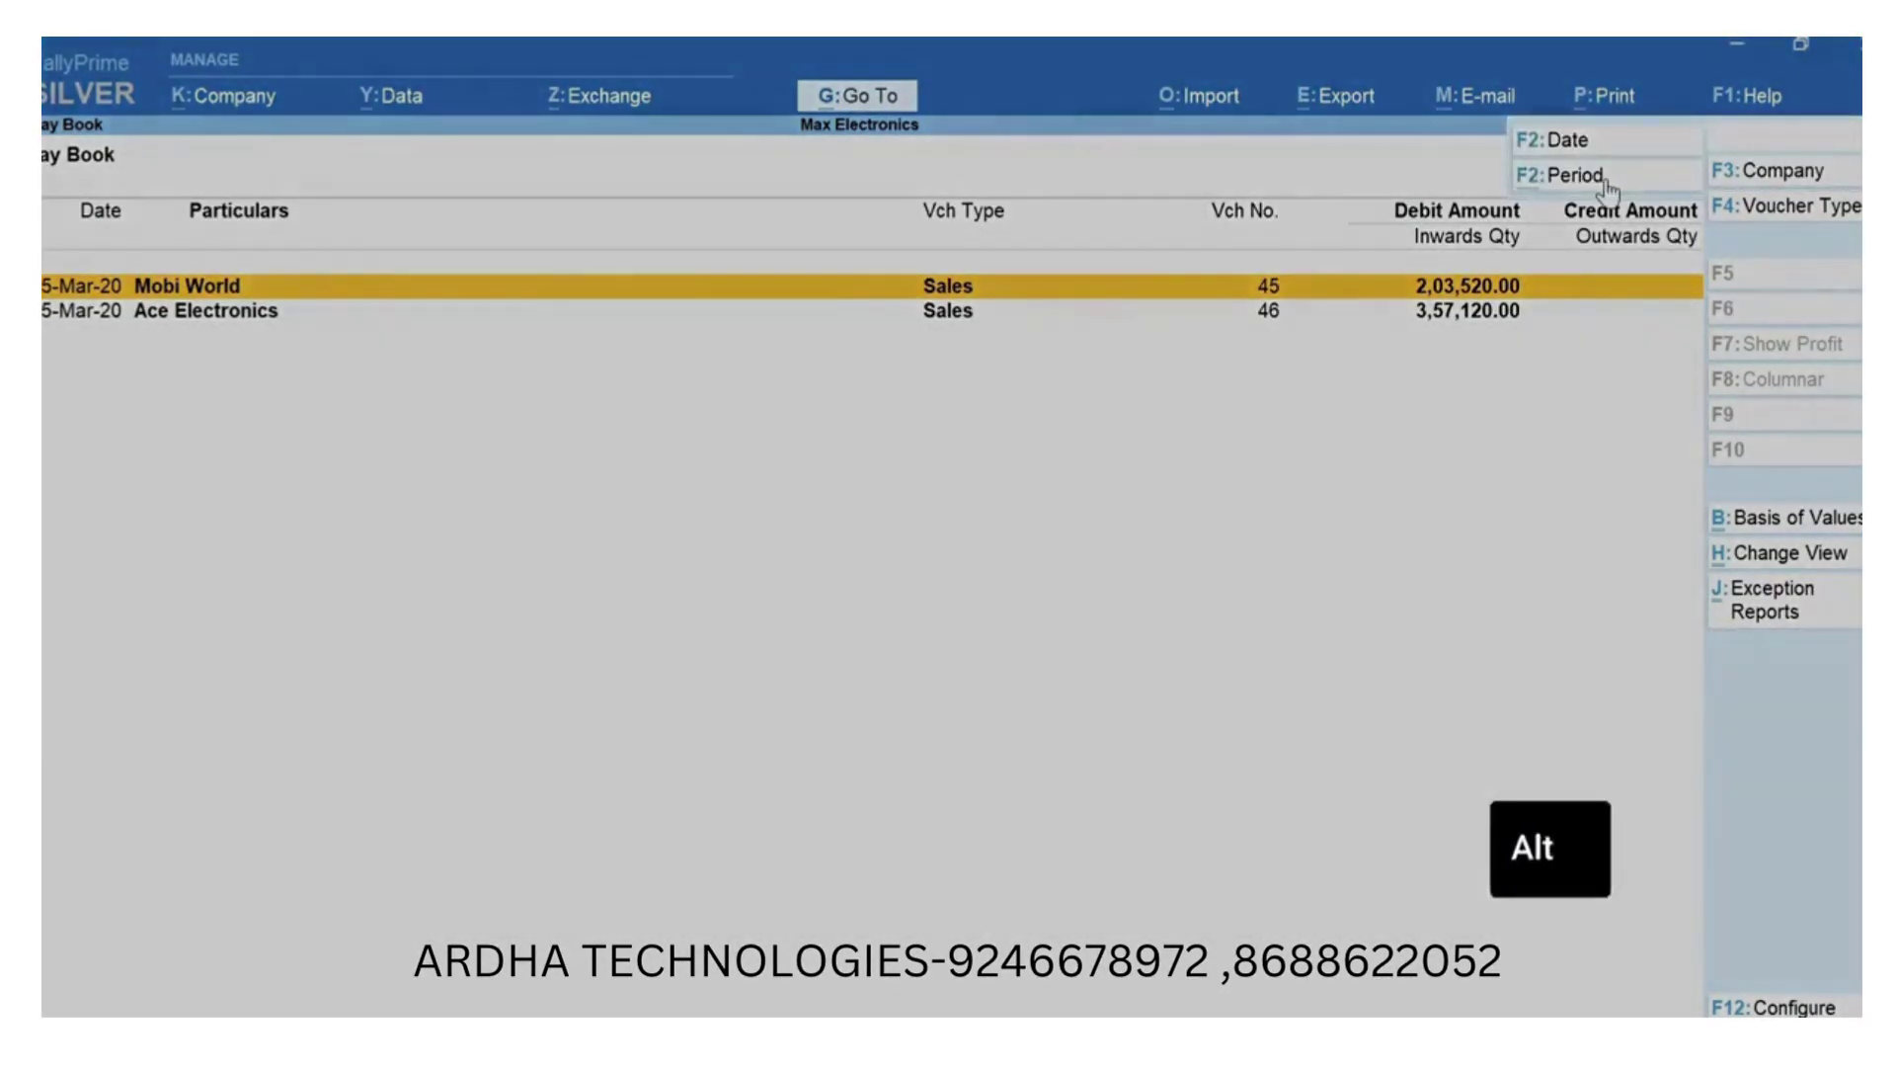
key("alt+F2")
left_click(1607, 186)
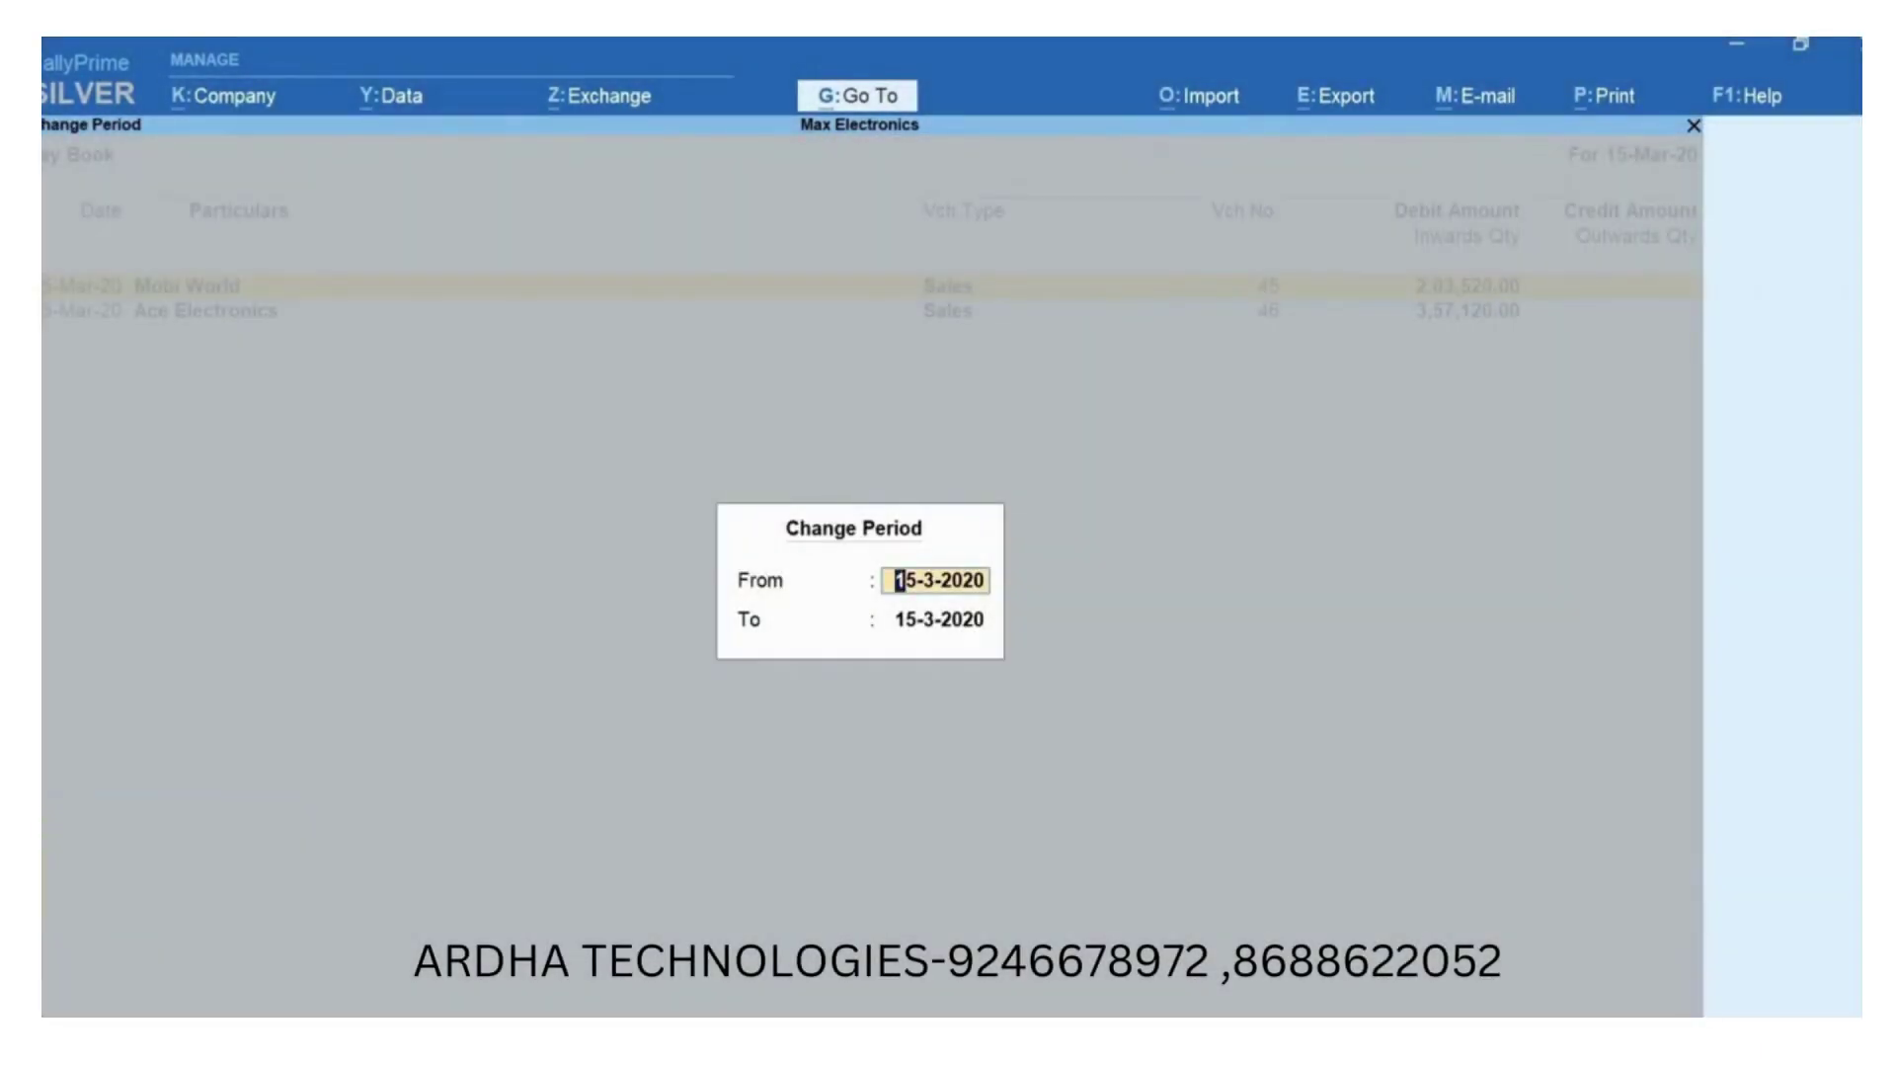
type("1 feb")
key("Return")
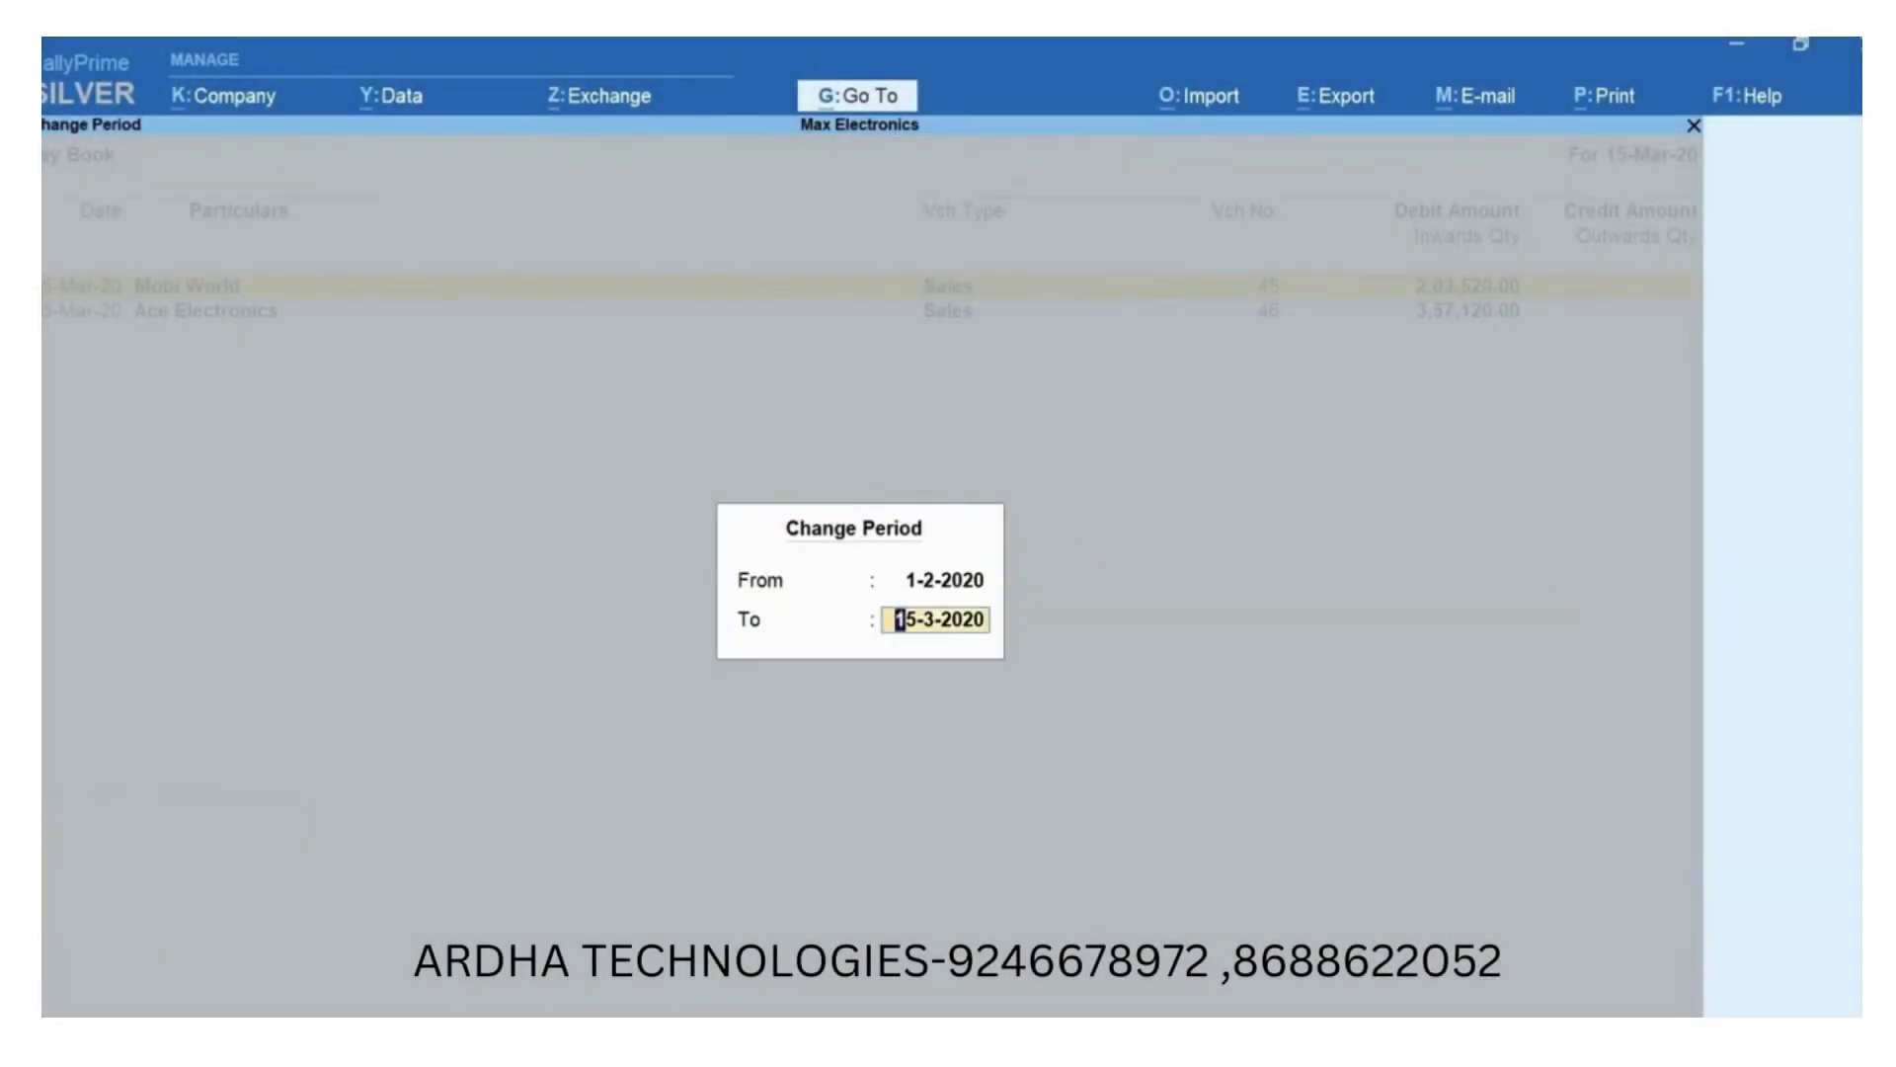
type("31-3-2020")
key("Return")
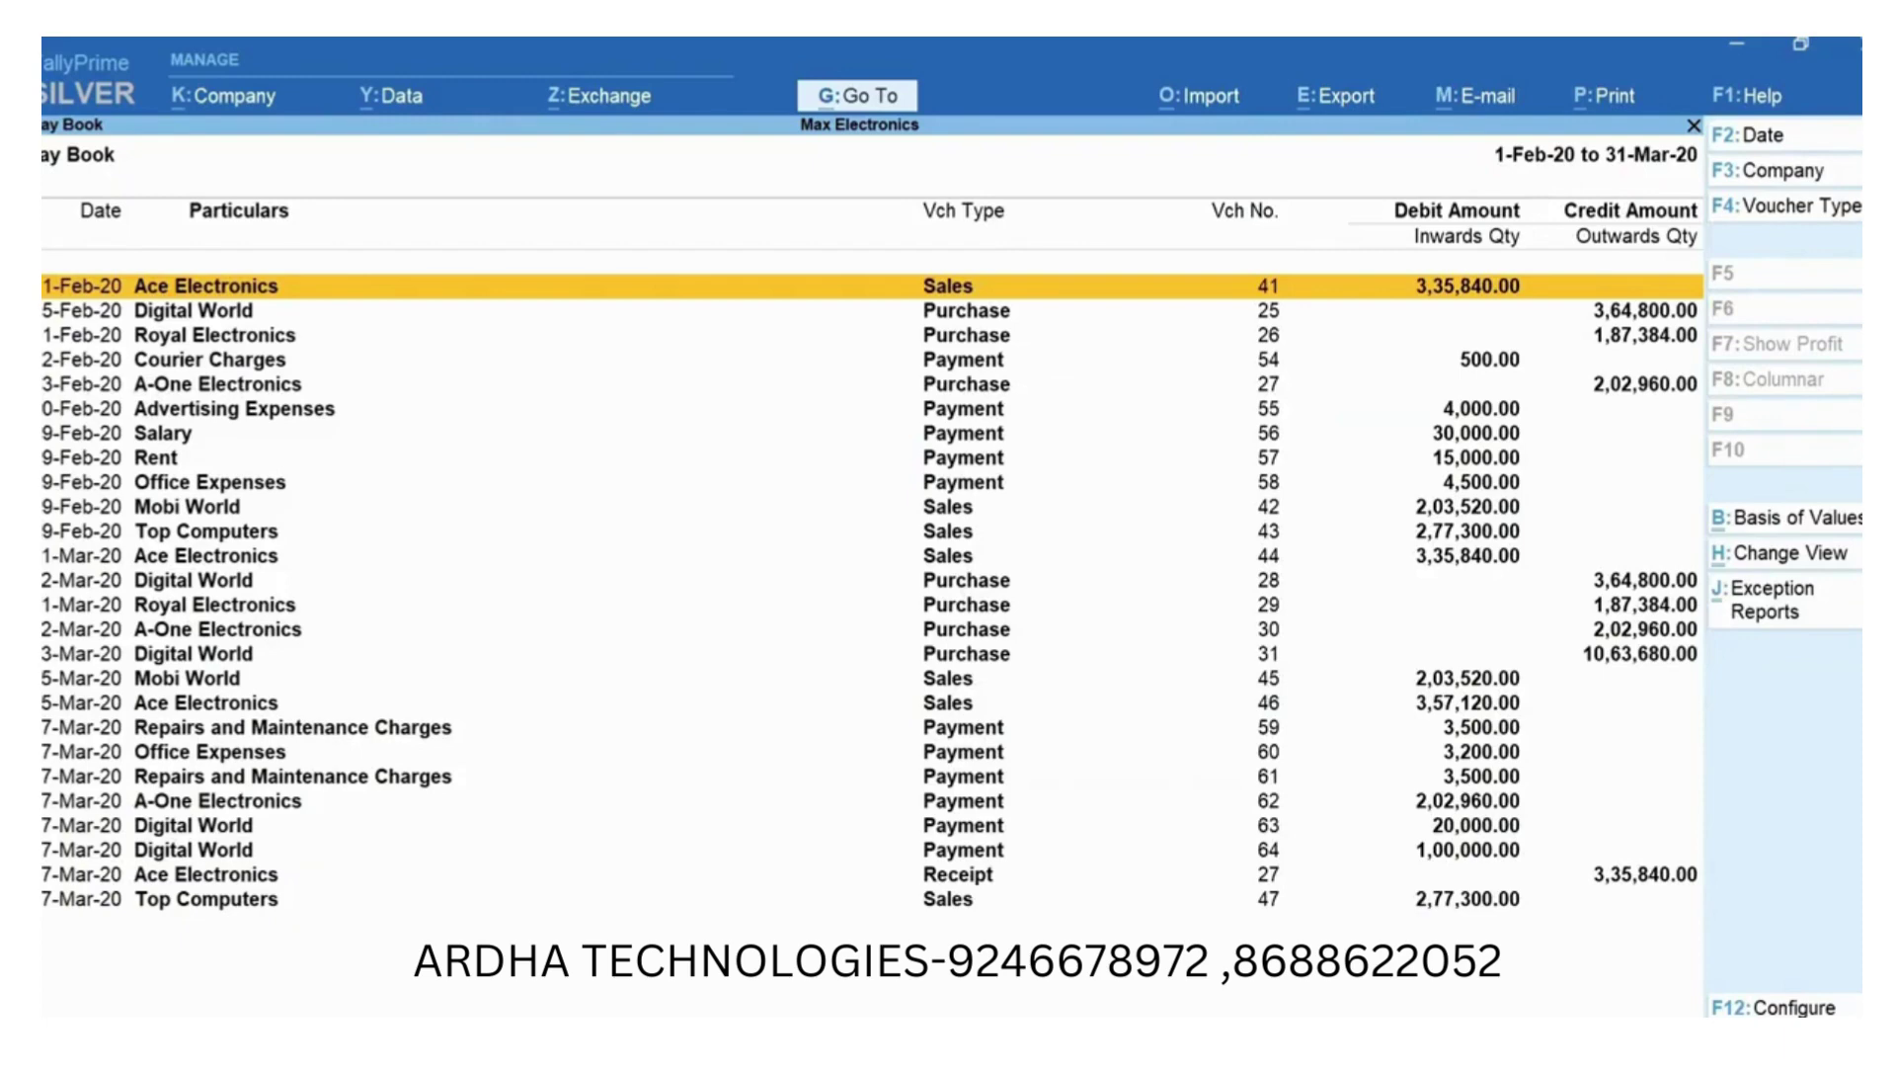
key("alt+F2")
Filter the Day Book to Payment vouchers and switch to detailed view with ledger lines.
key("F4")
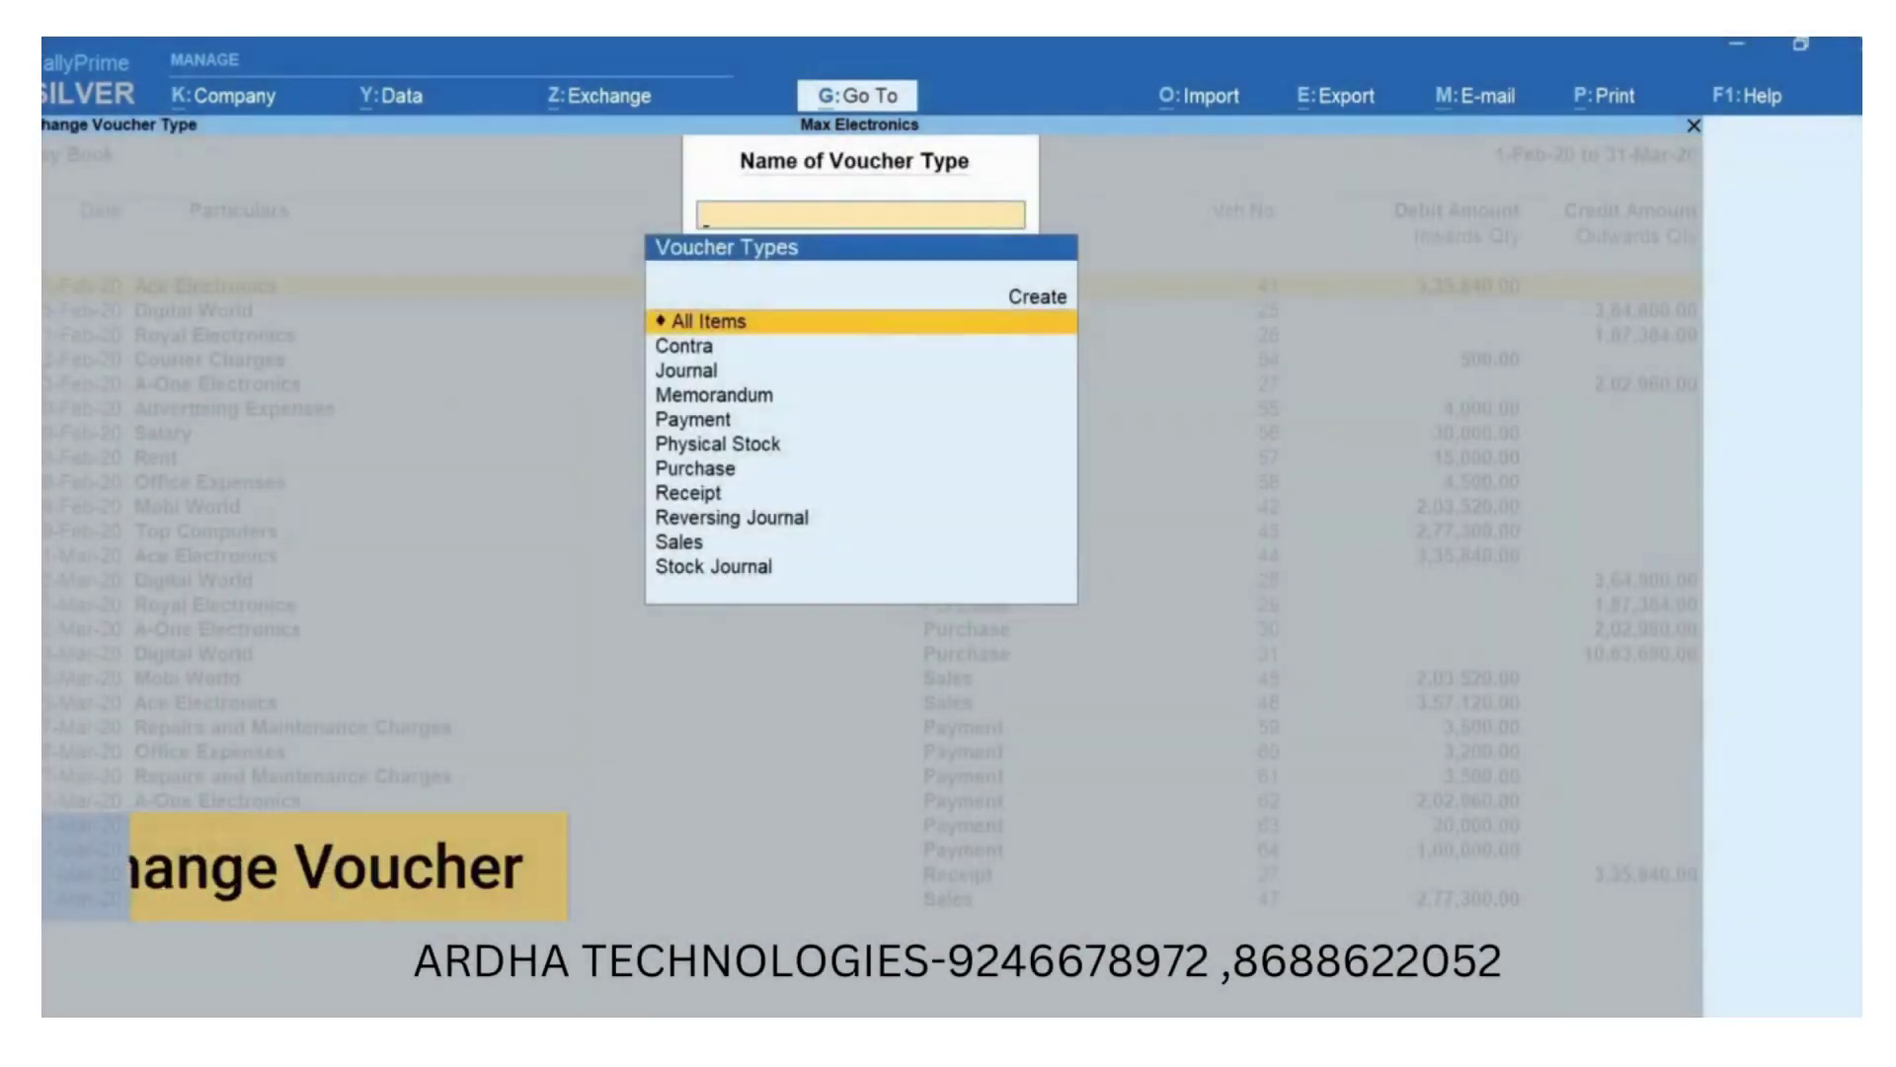
type("Pay")
key("Return")
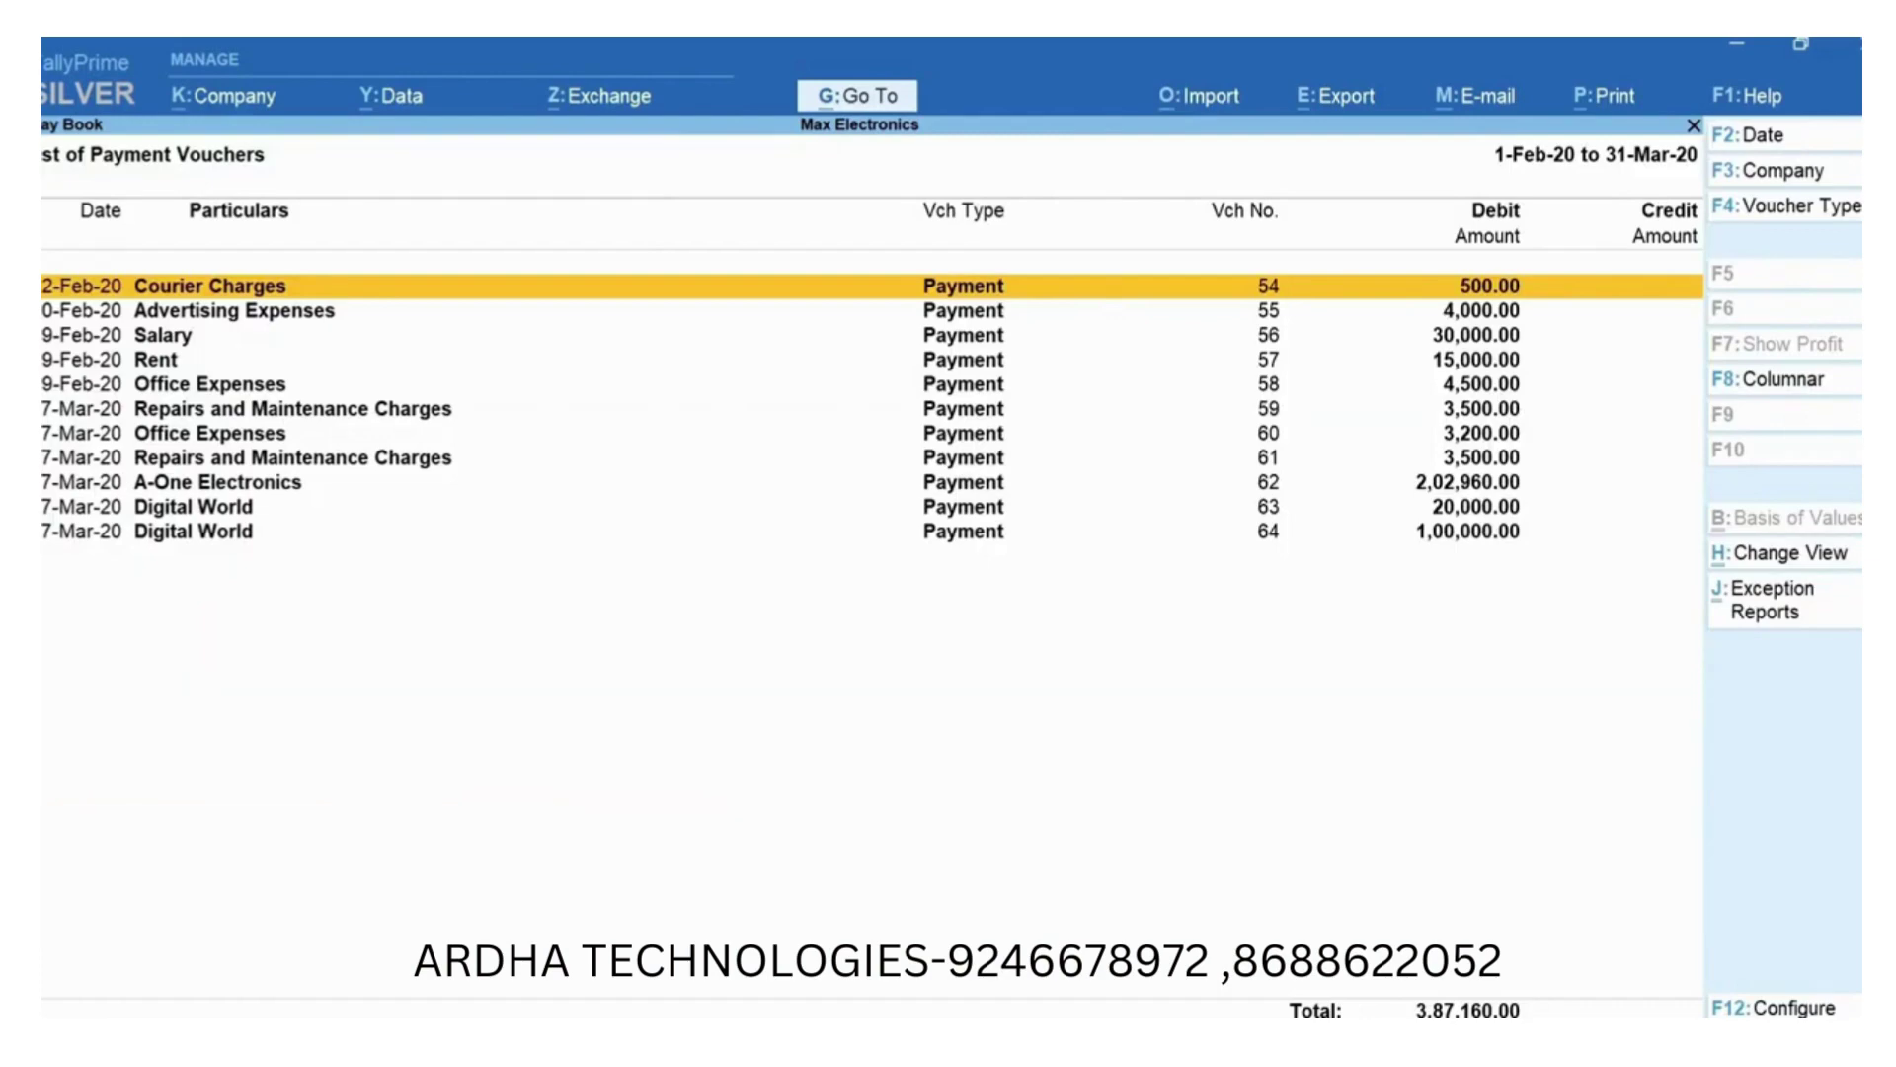
key("alt+F5")
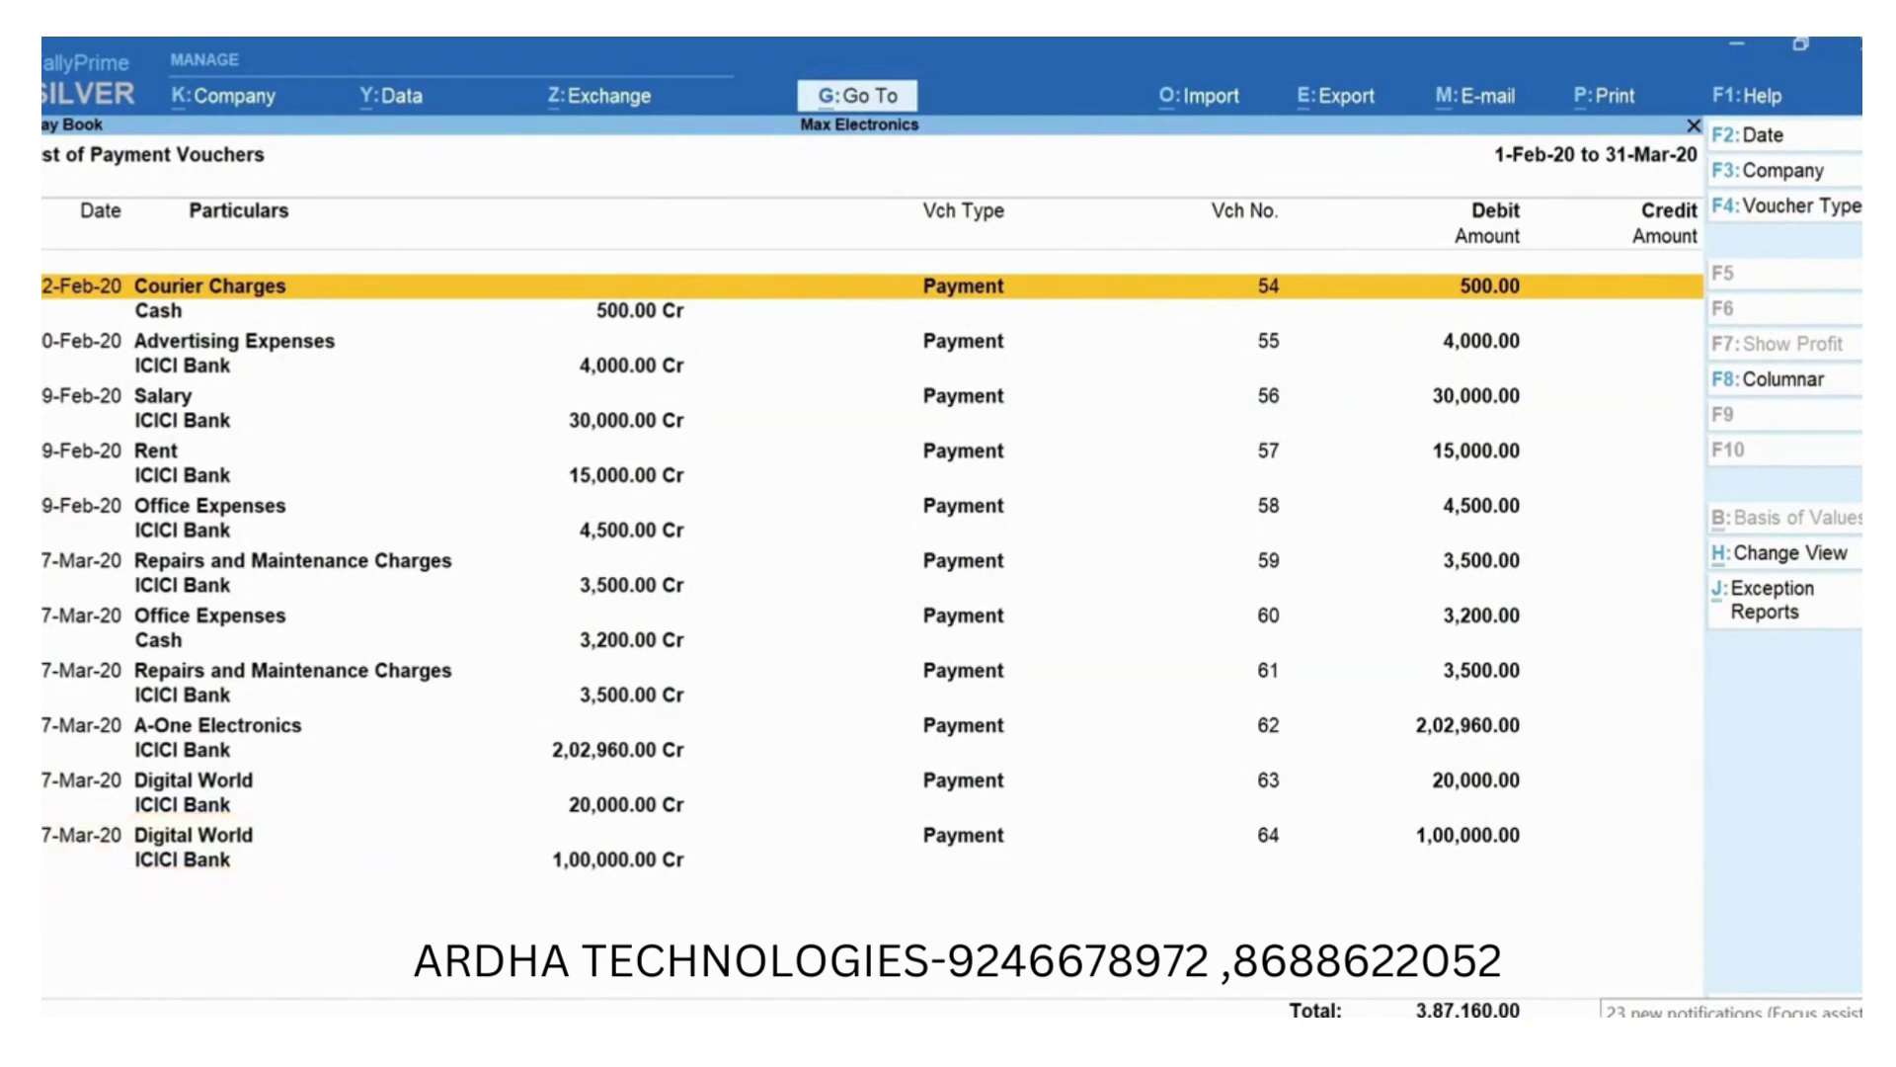
Set Show Mode of Payment to Yes, review the cheque rows, then return to condensed view.
key("F12")
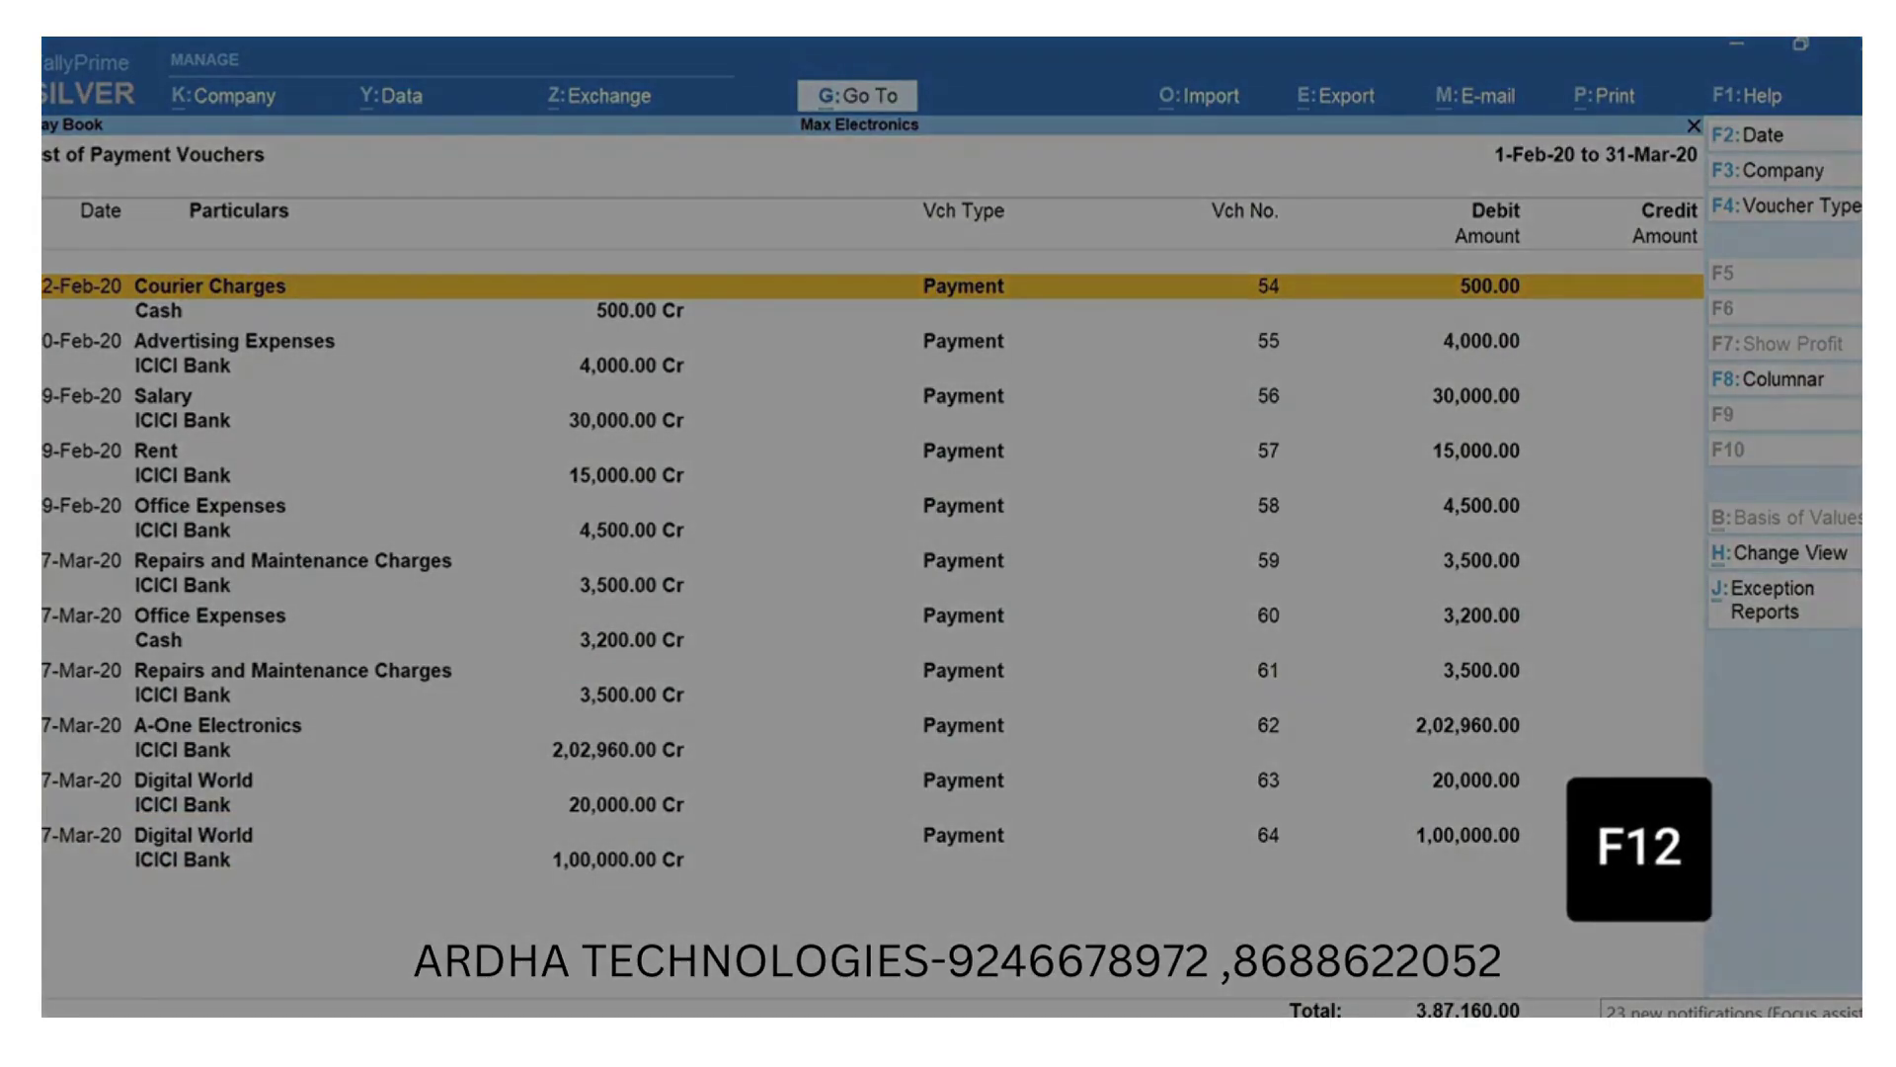
key("Down")
key("Down")
key("Down")
key("Down")
type("y")
key("Return")
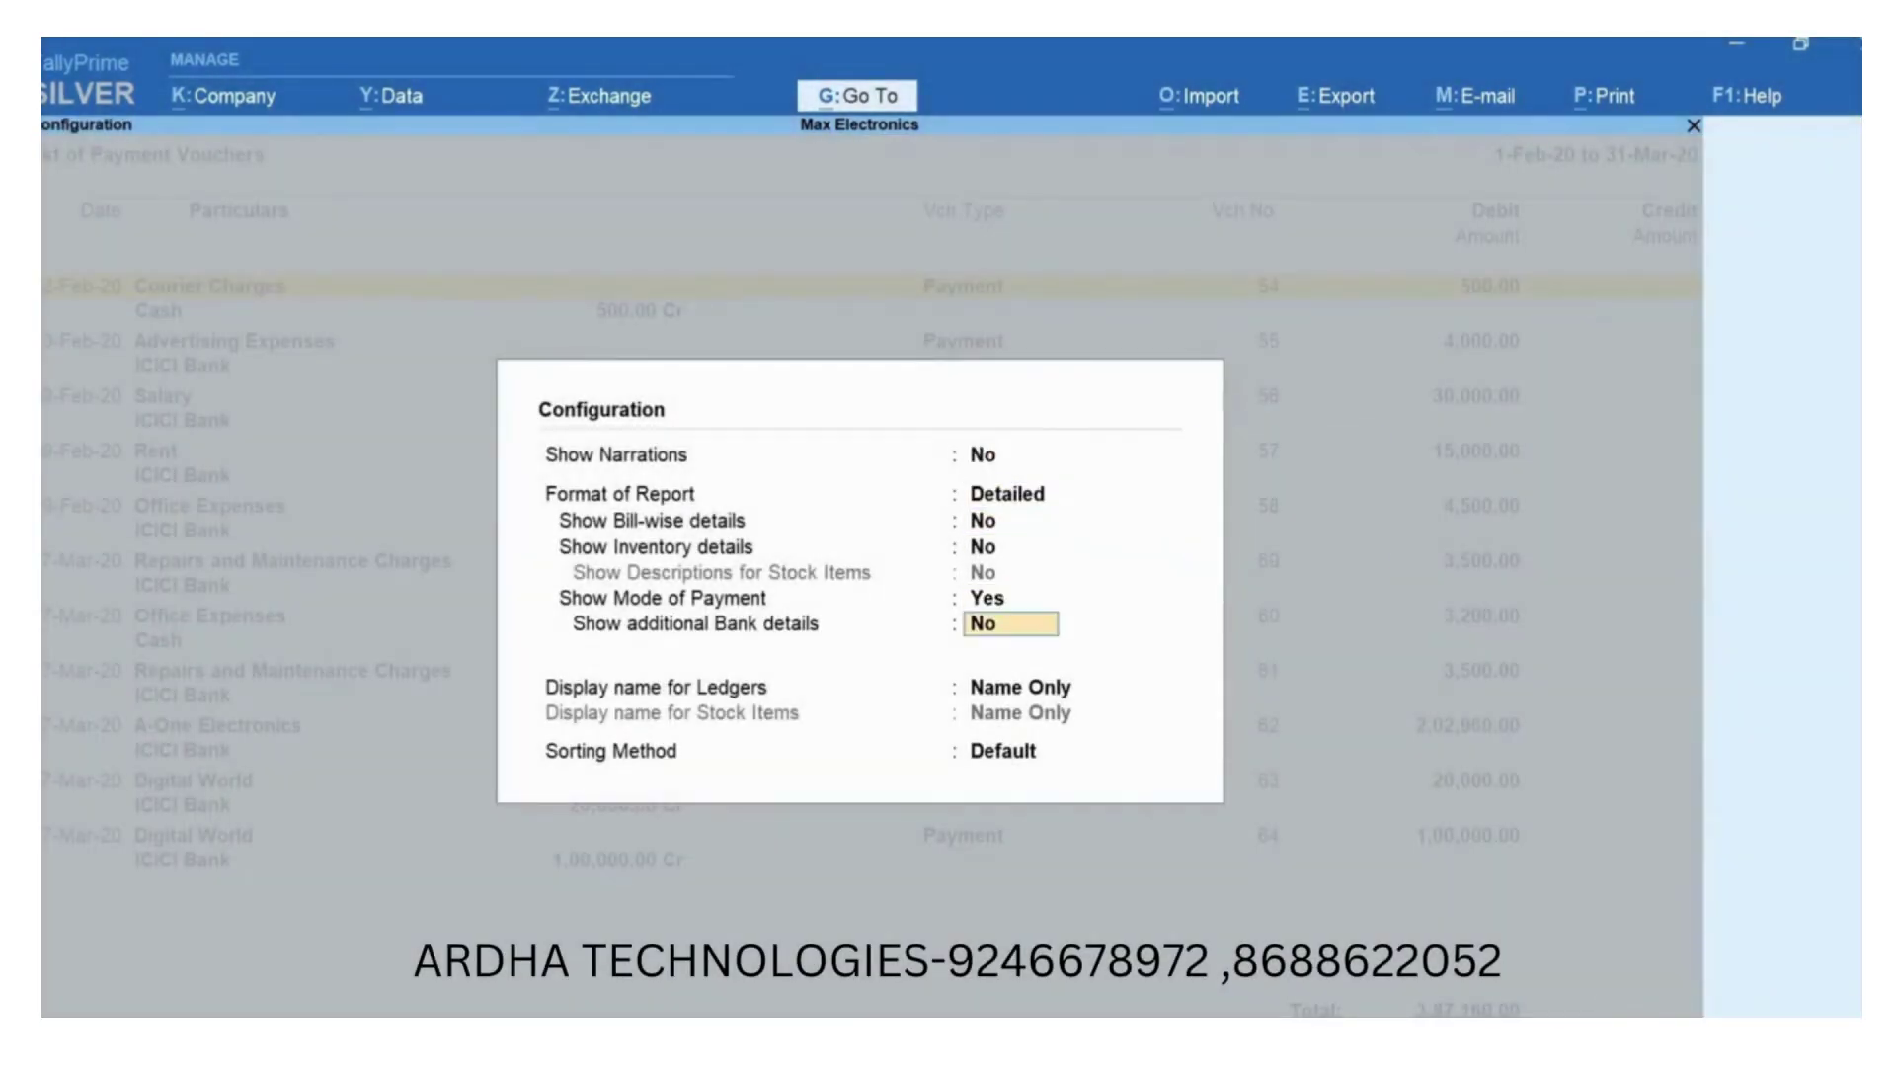
key("ctrl+a")
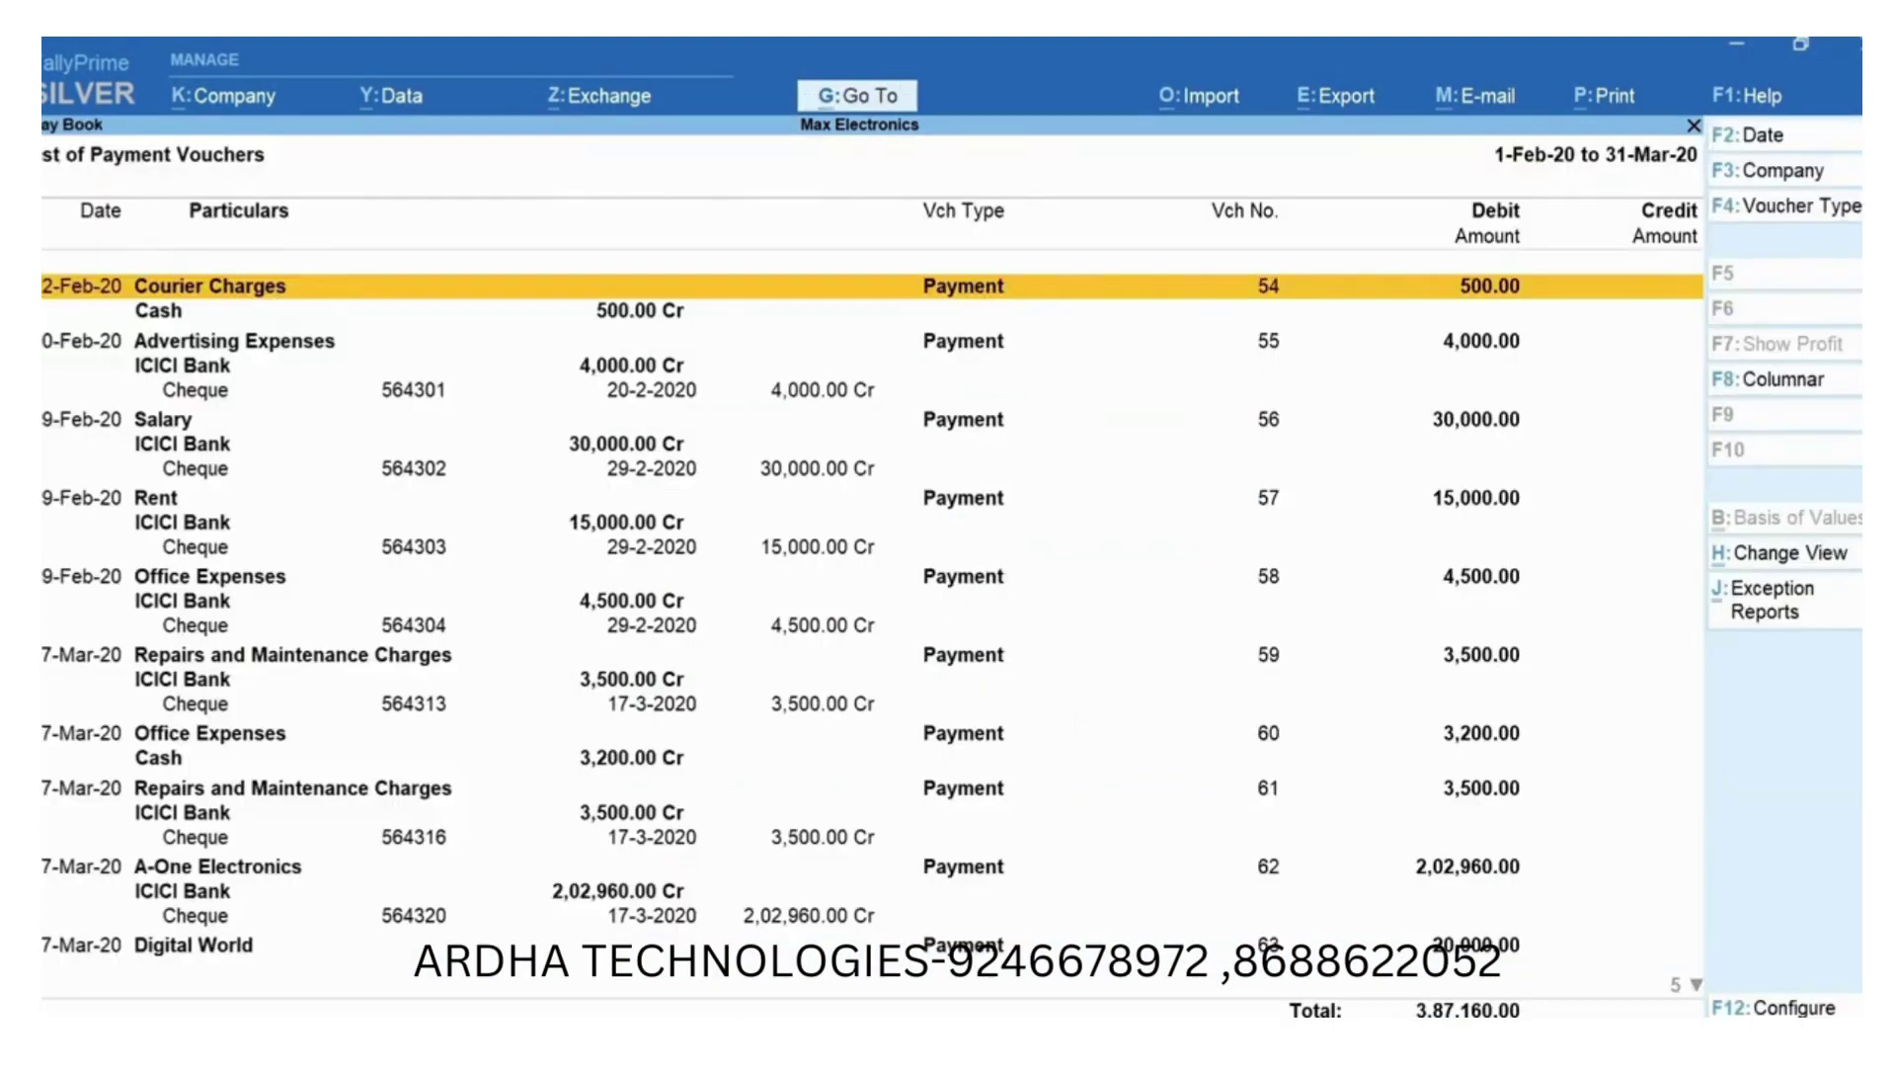
key("Down")
key("Down")
key("Down")
key("Down")
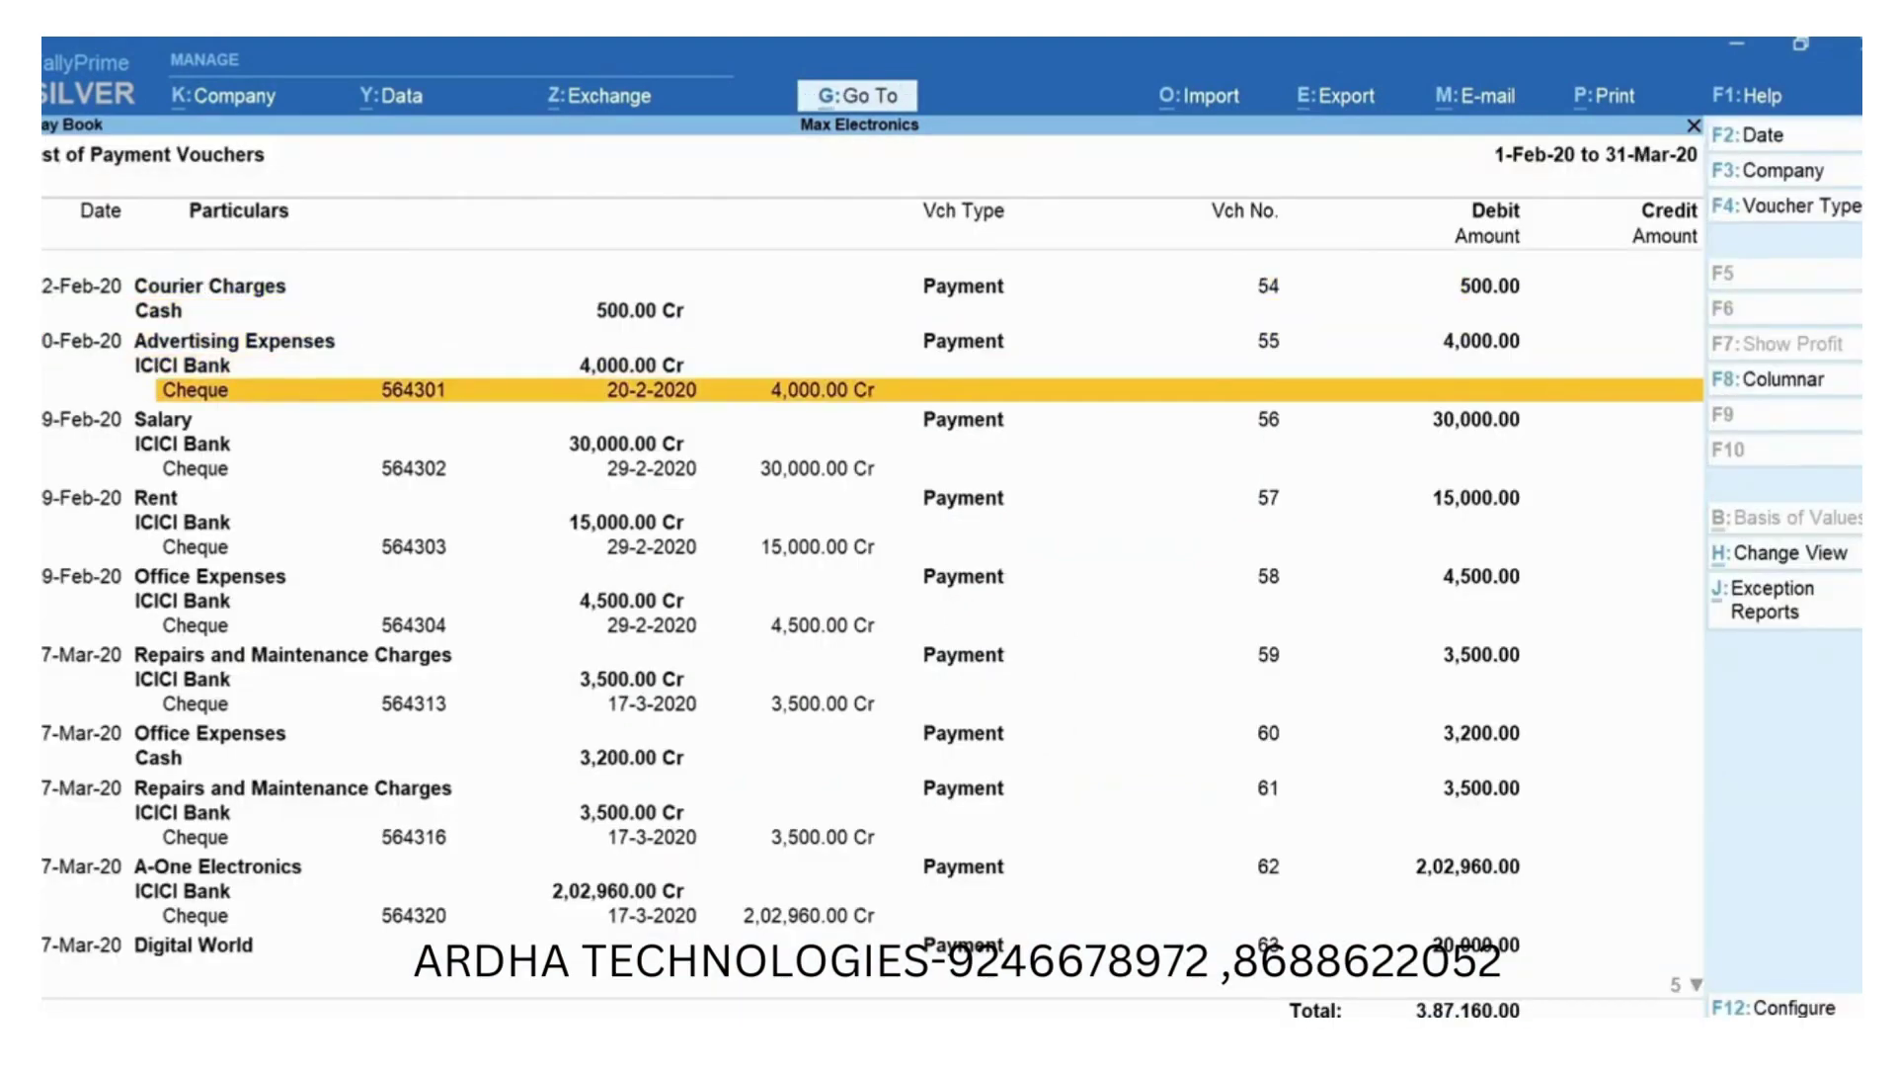
key("alt+F5")
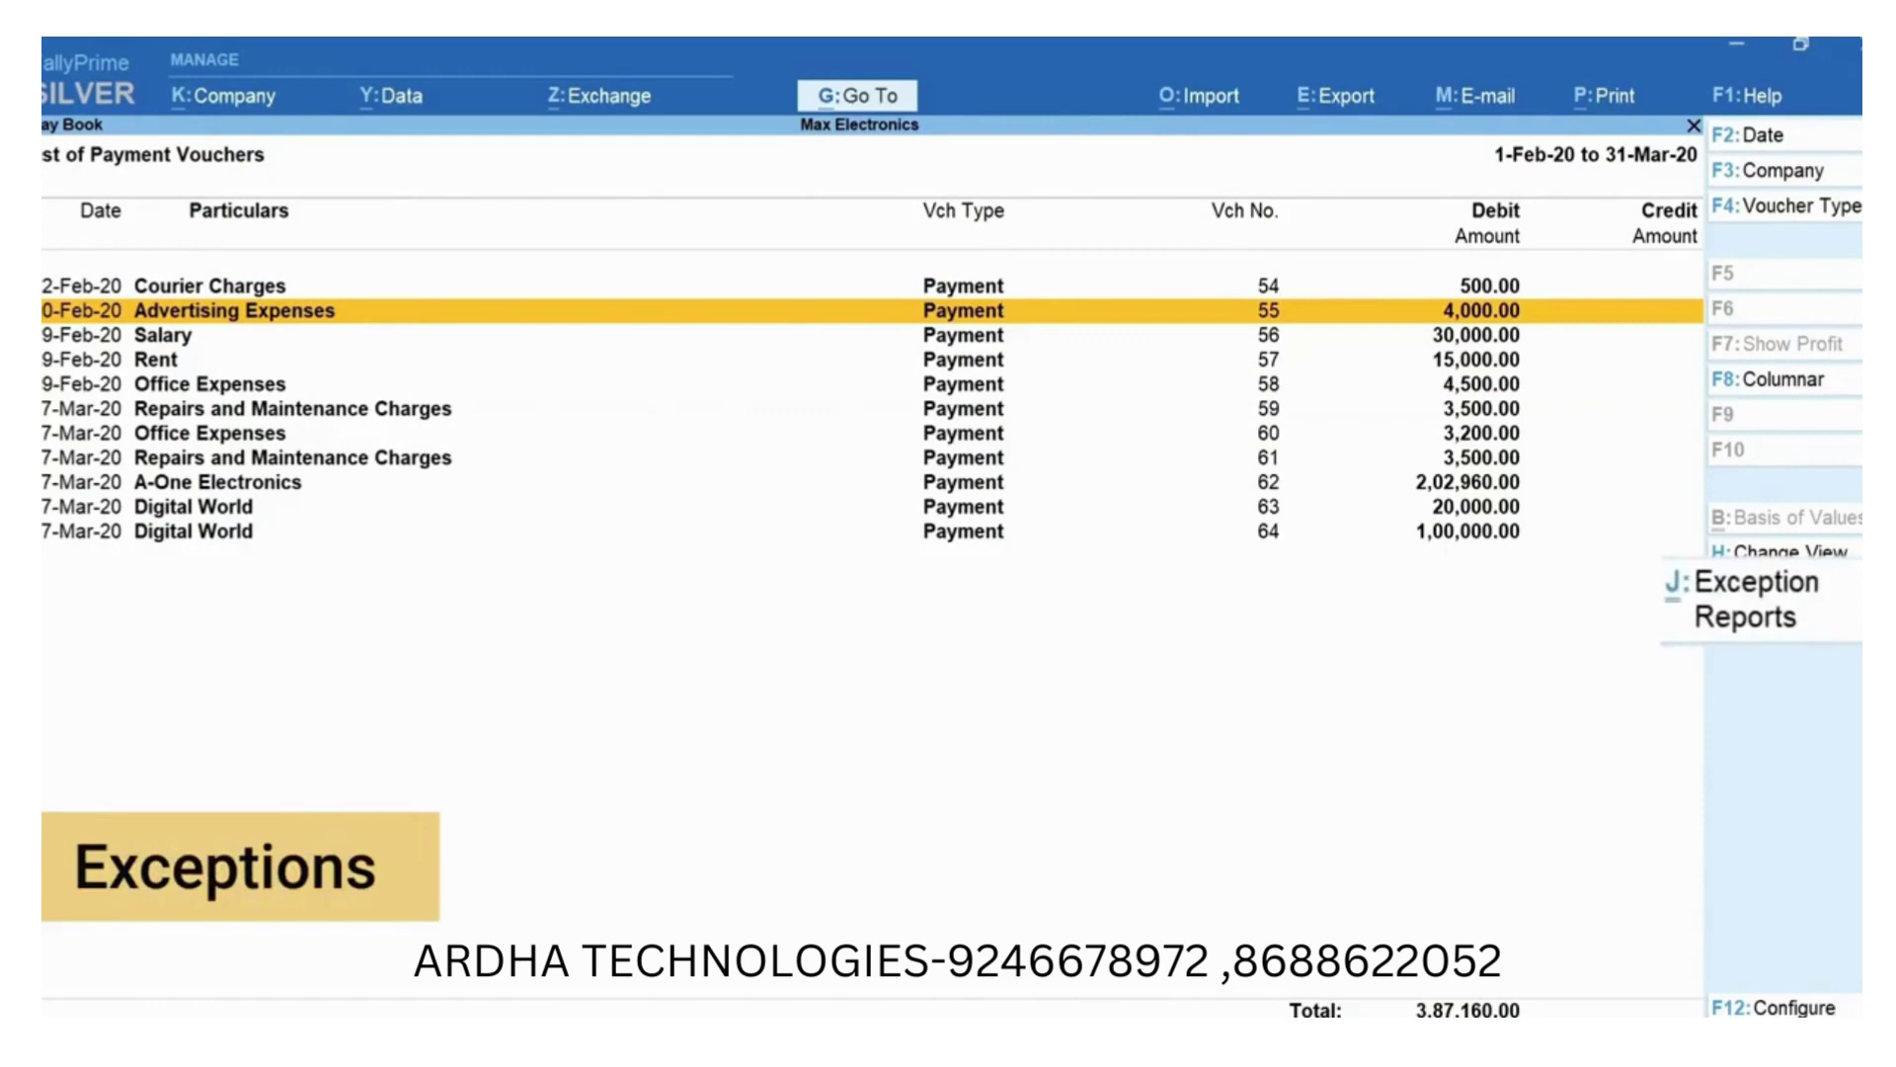
Bring up the exception reports list and dismiss it.
key("ctrl+j")
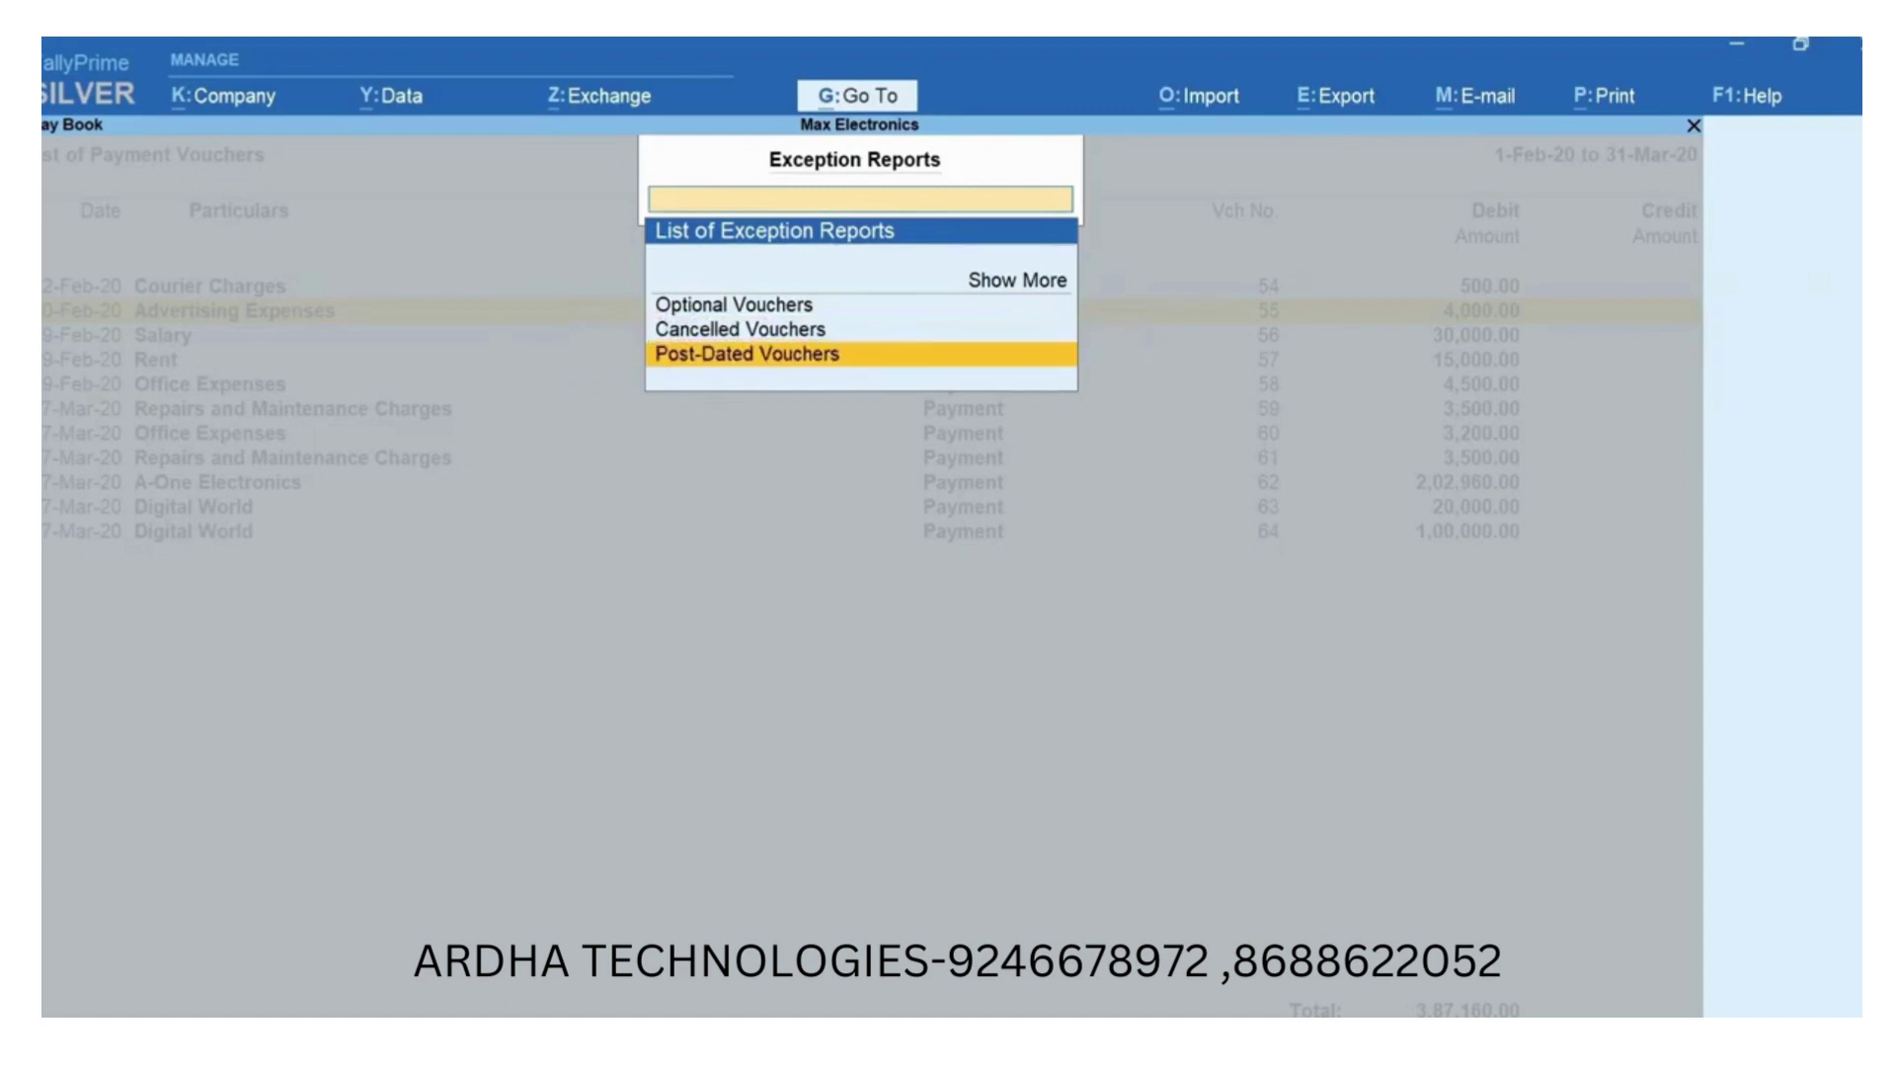
key("Escape")
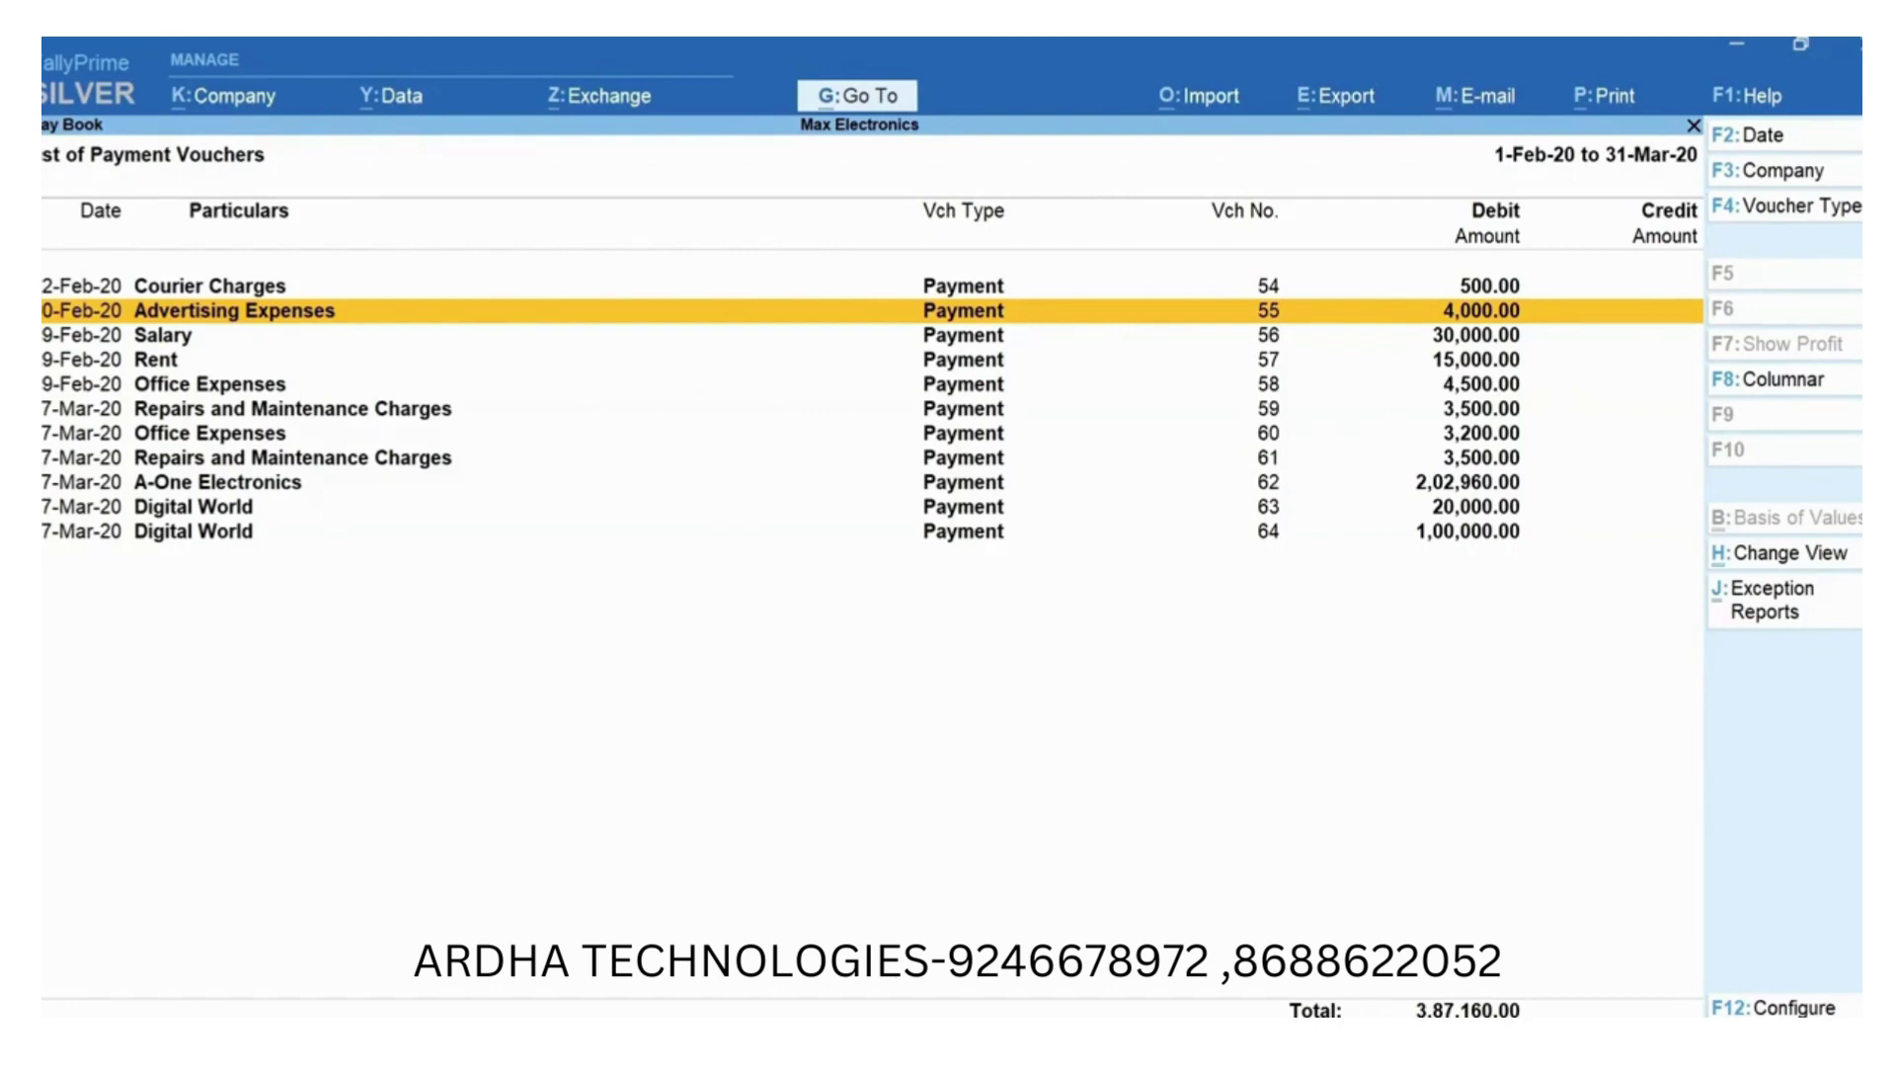
Duplicate Rent voucher 57 with date 31-3-2020 and save it as voucher 65 for 15,000.
key("Down")
key("Down")
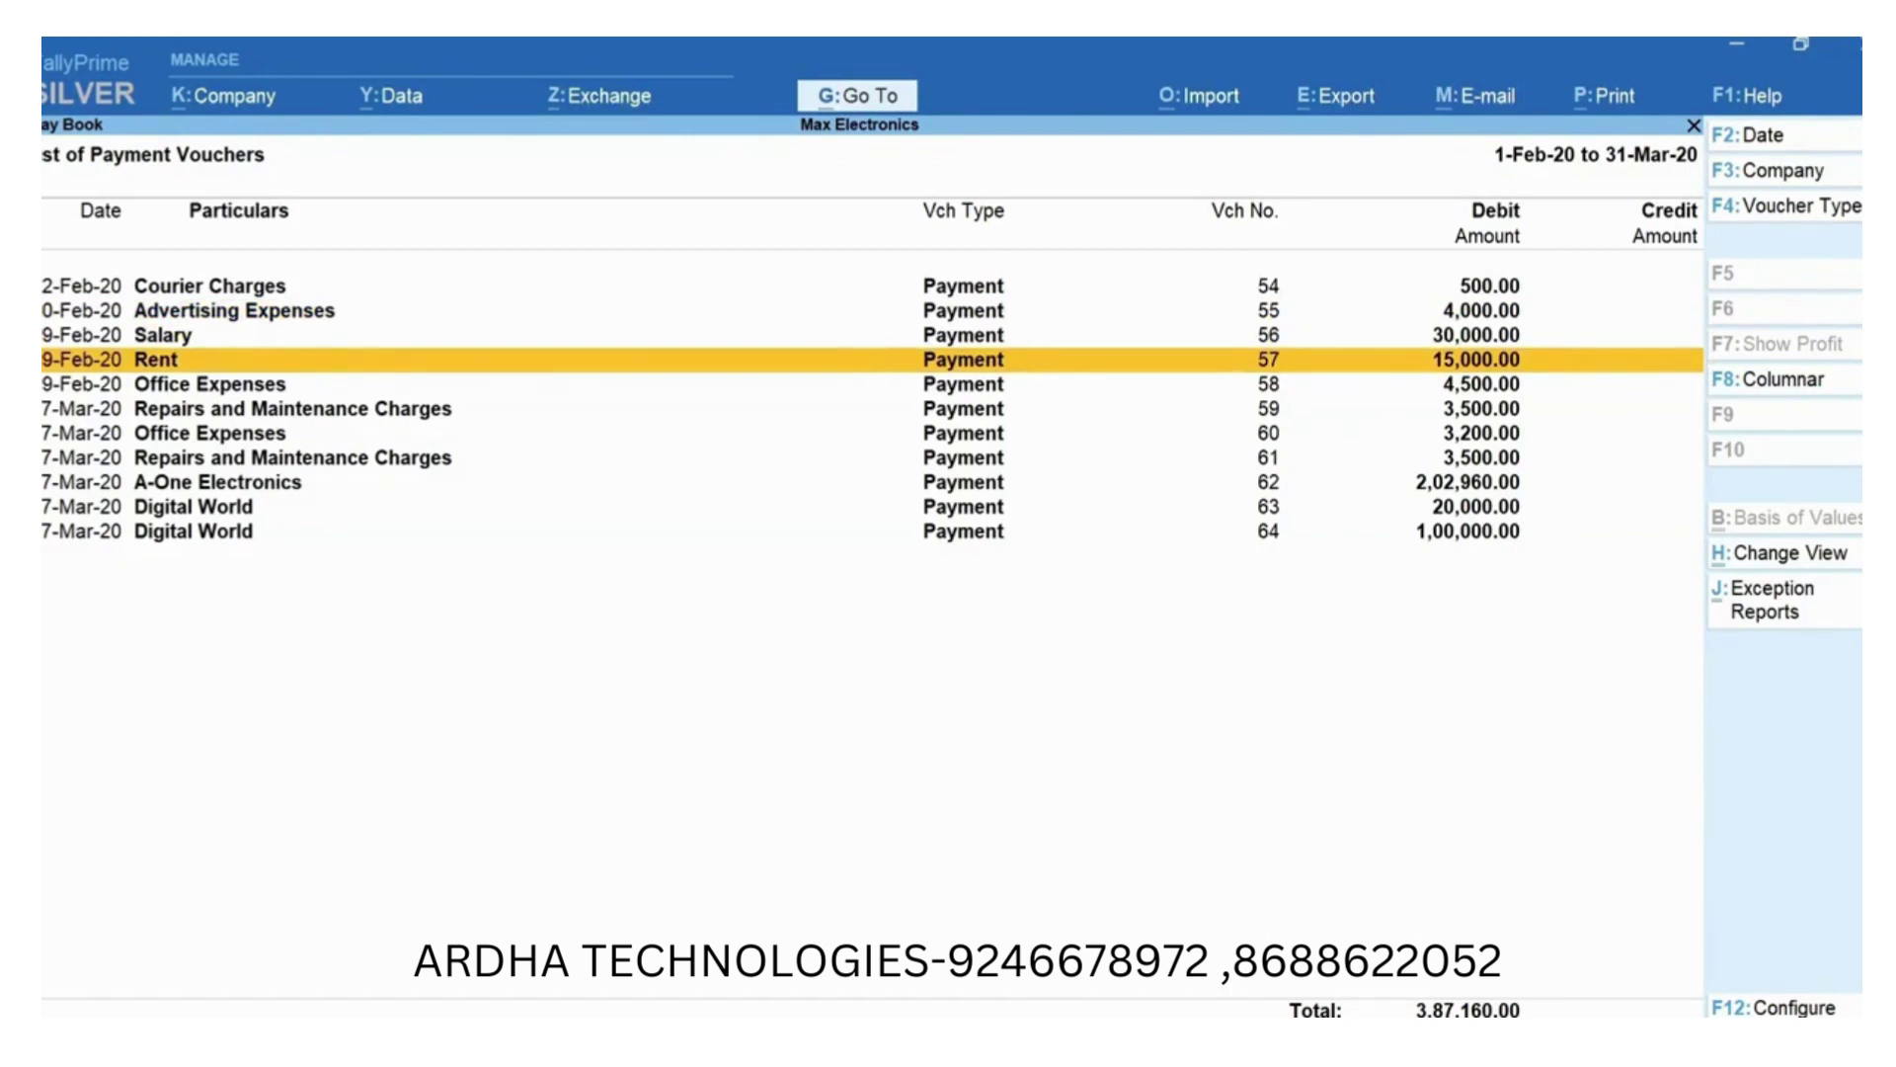
key("alt")
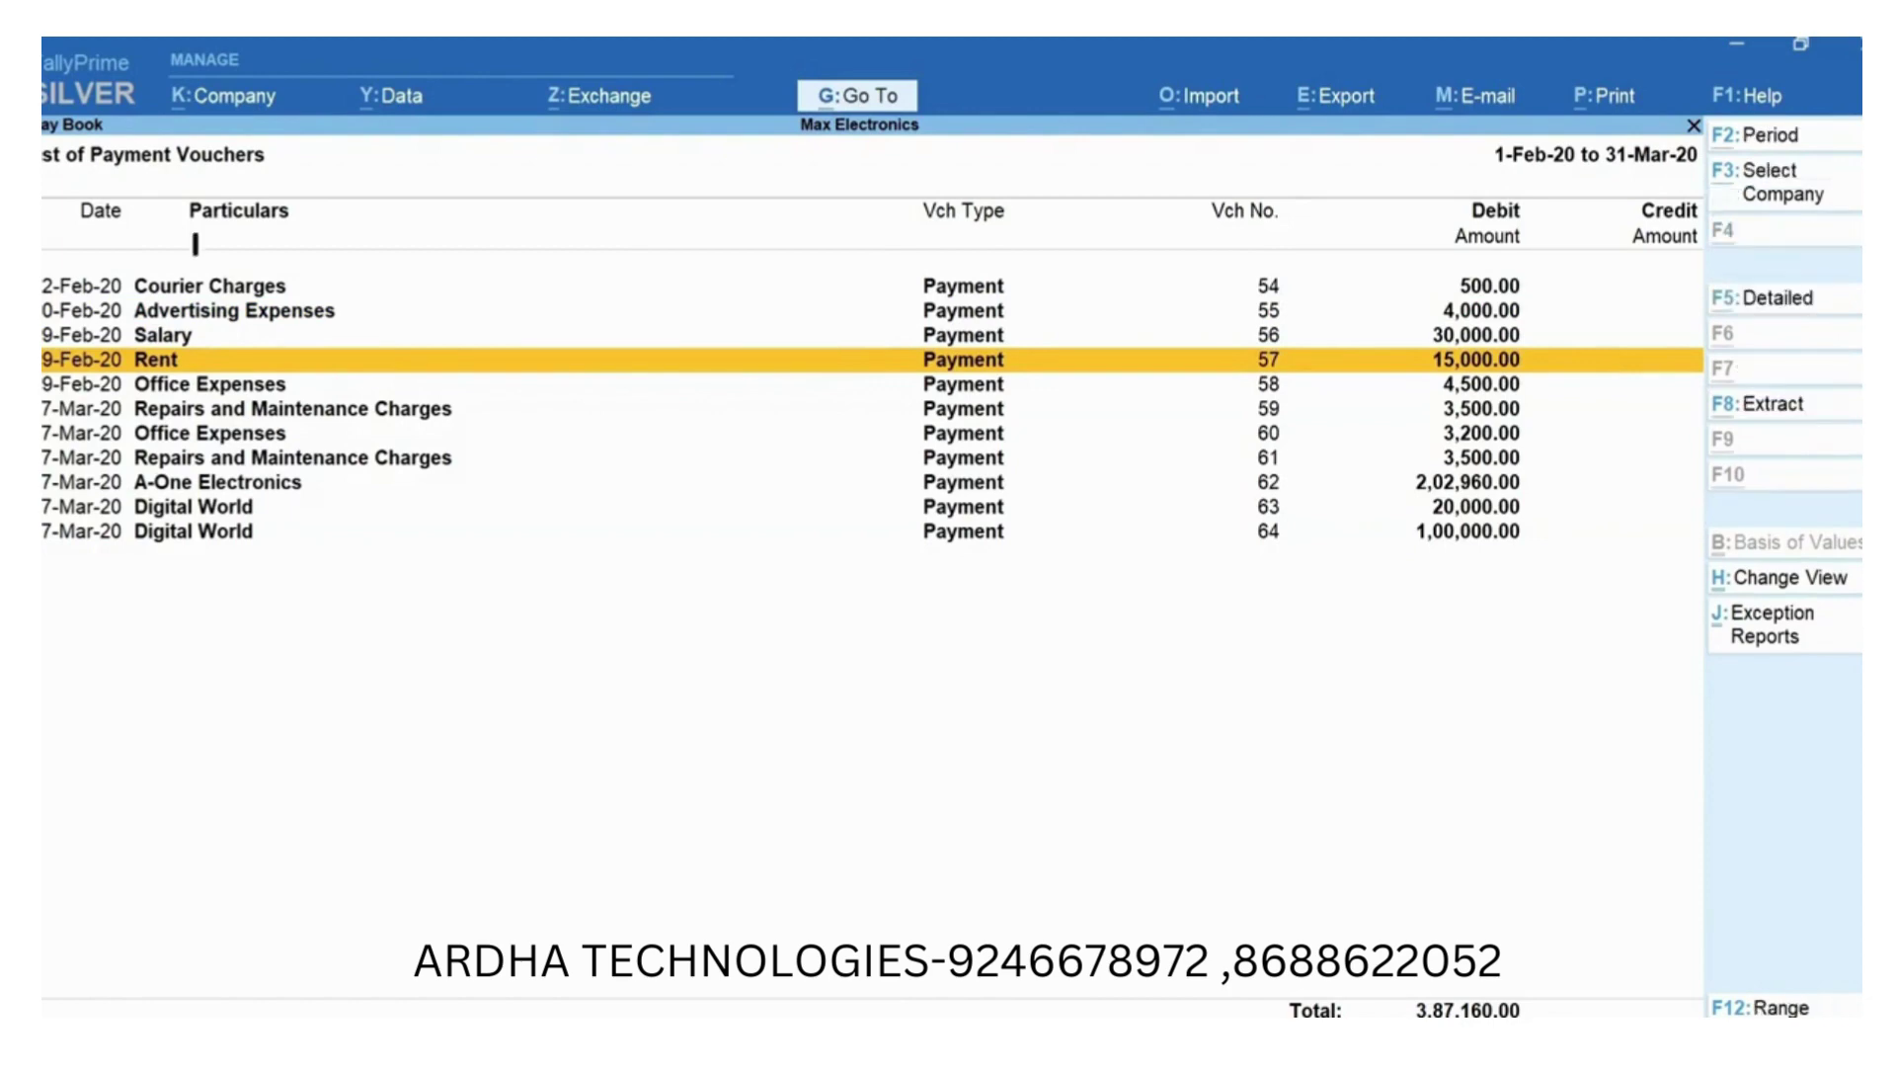
key("alt+2")
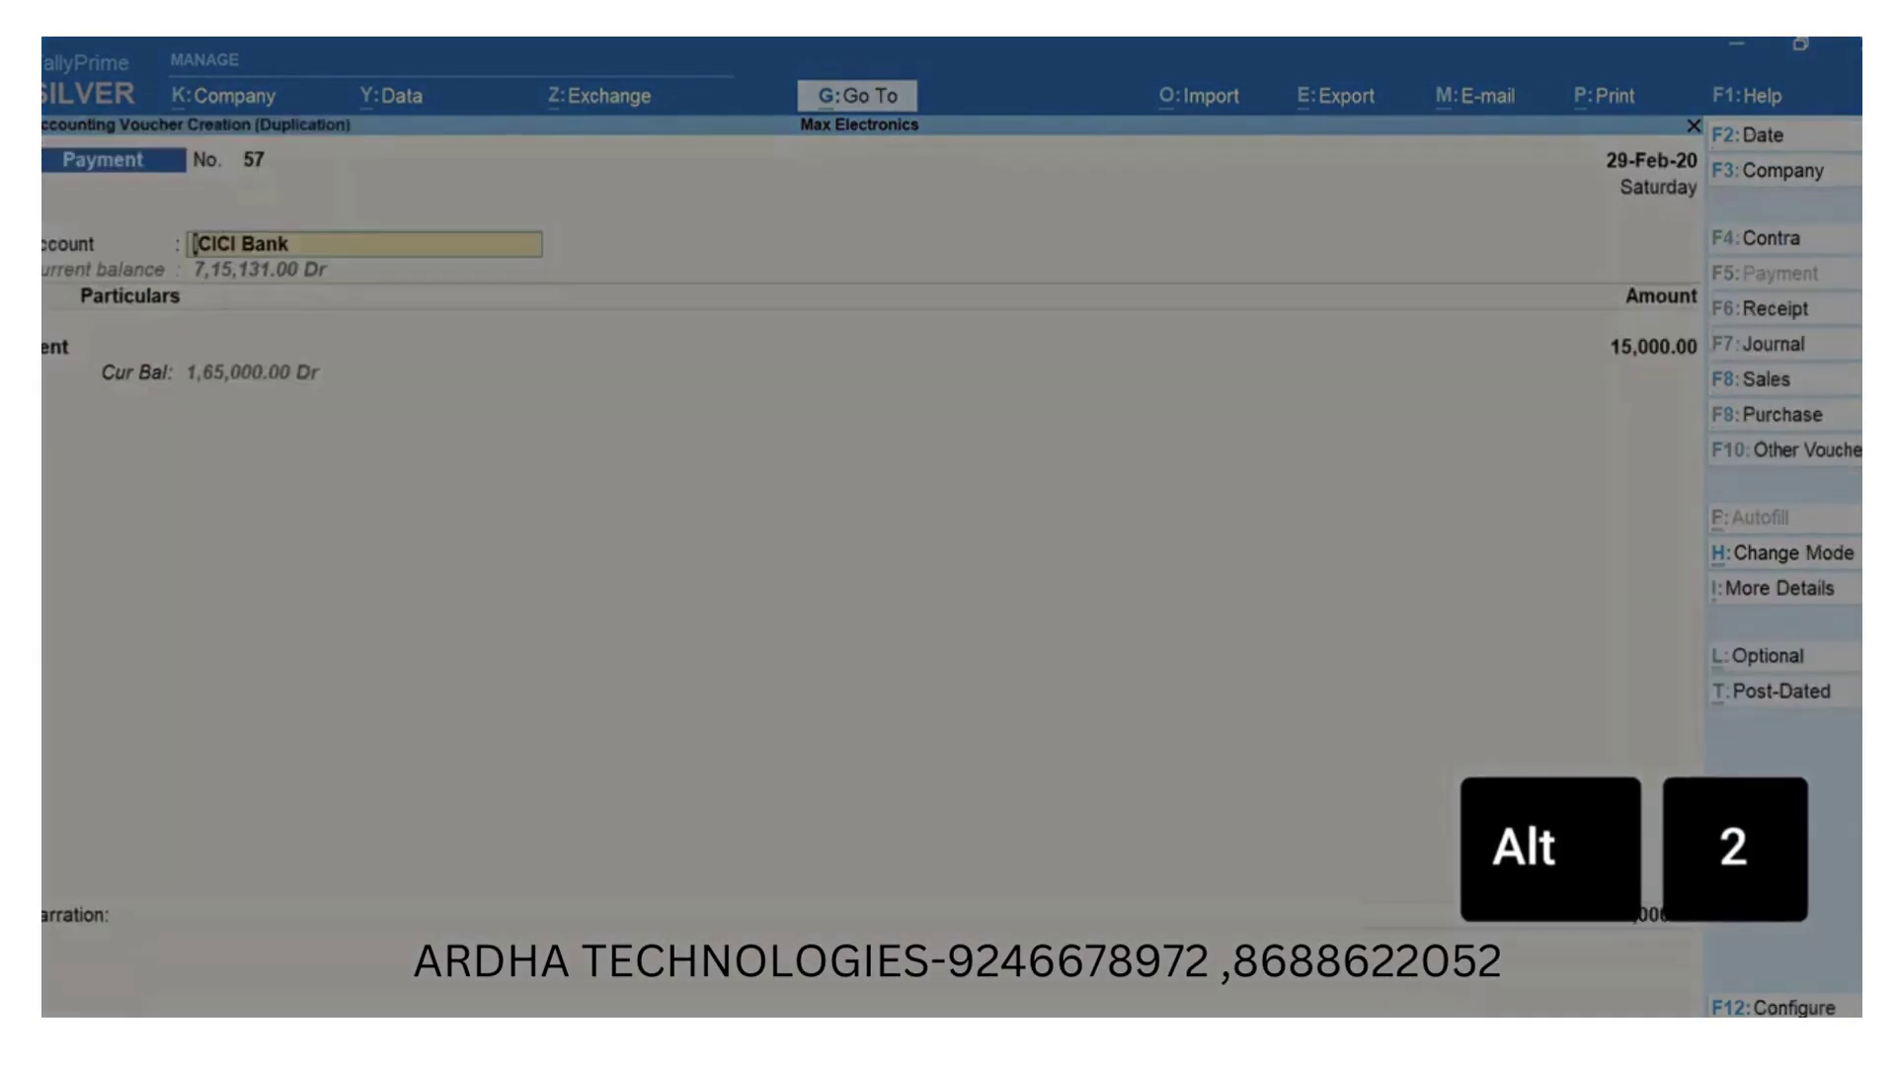
key("F2")
type("31-3-2020")
key("Return")
key("ctrl+a")
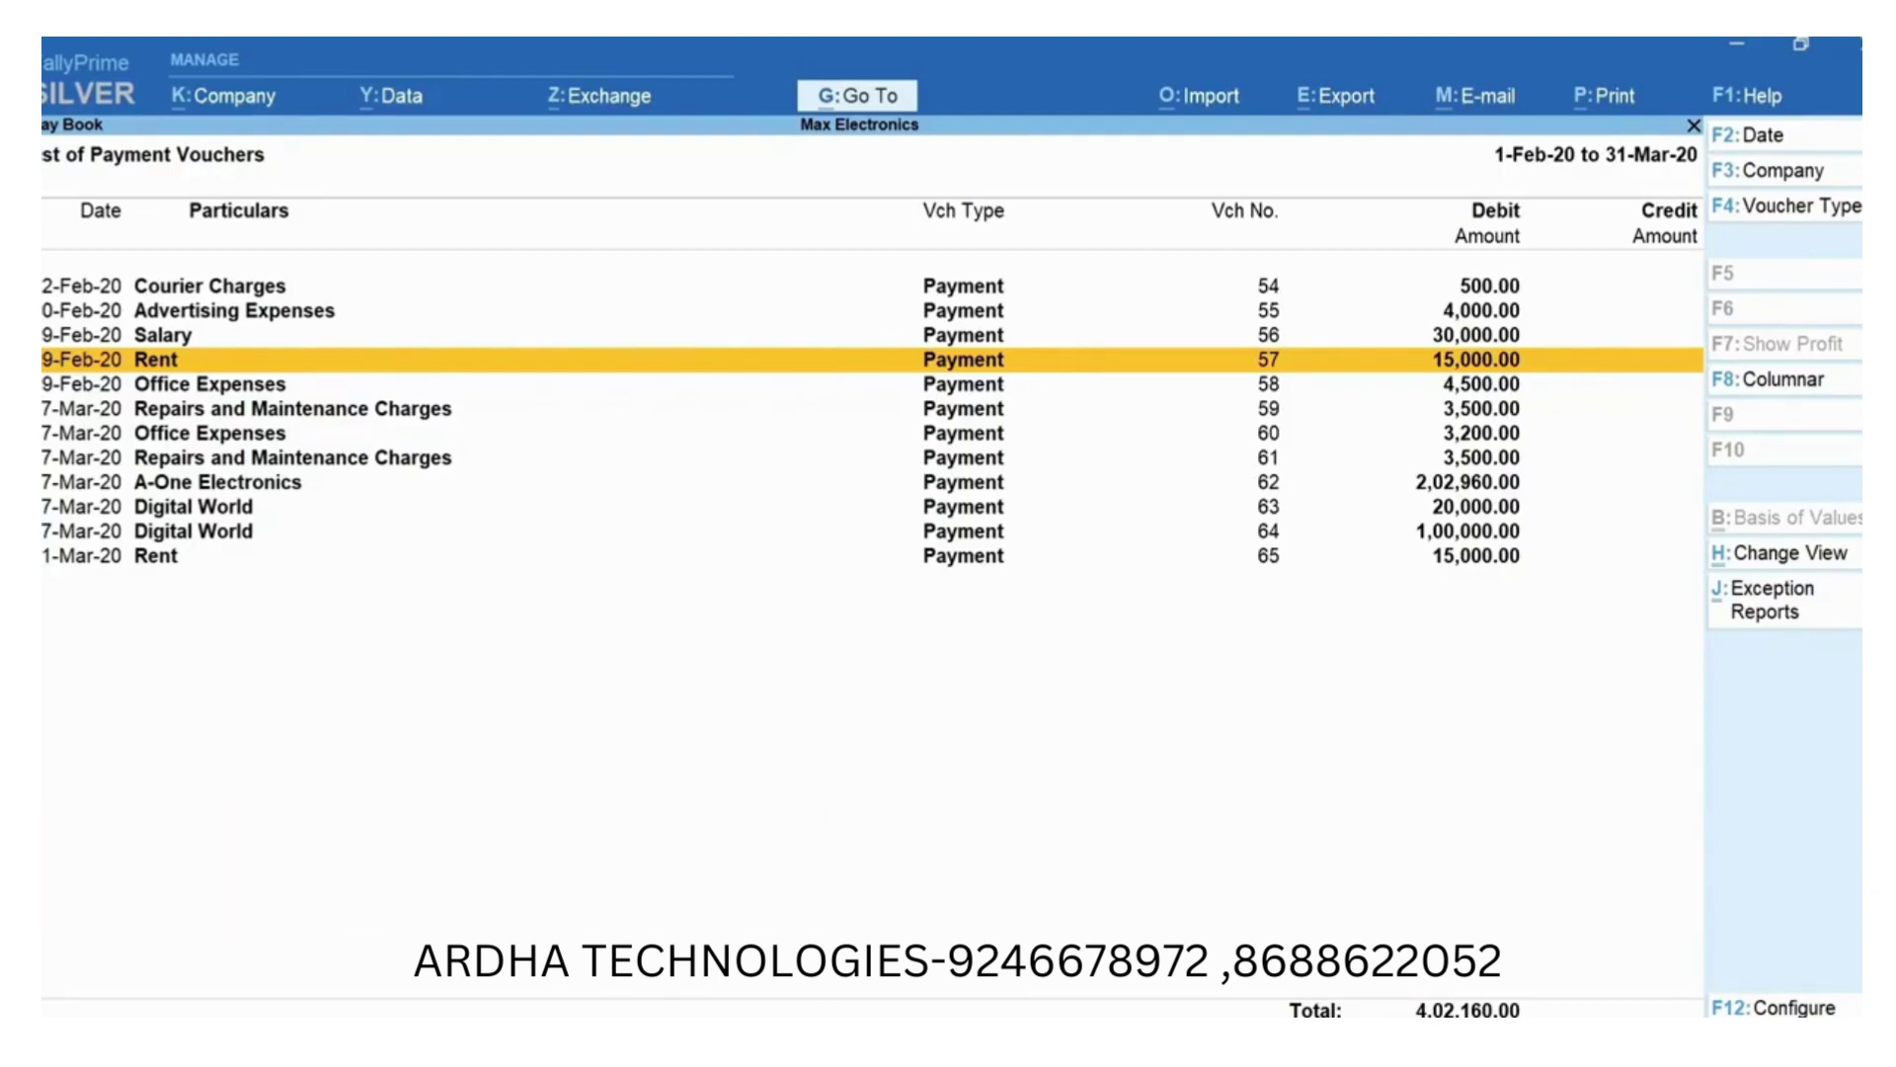
Insert a Cash payment of 3,200 to Office Expenses after voucher 62.
key("Down")
key("Down")
key("Down")
key("Down")
key("Down")
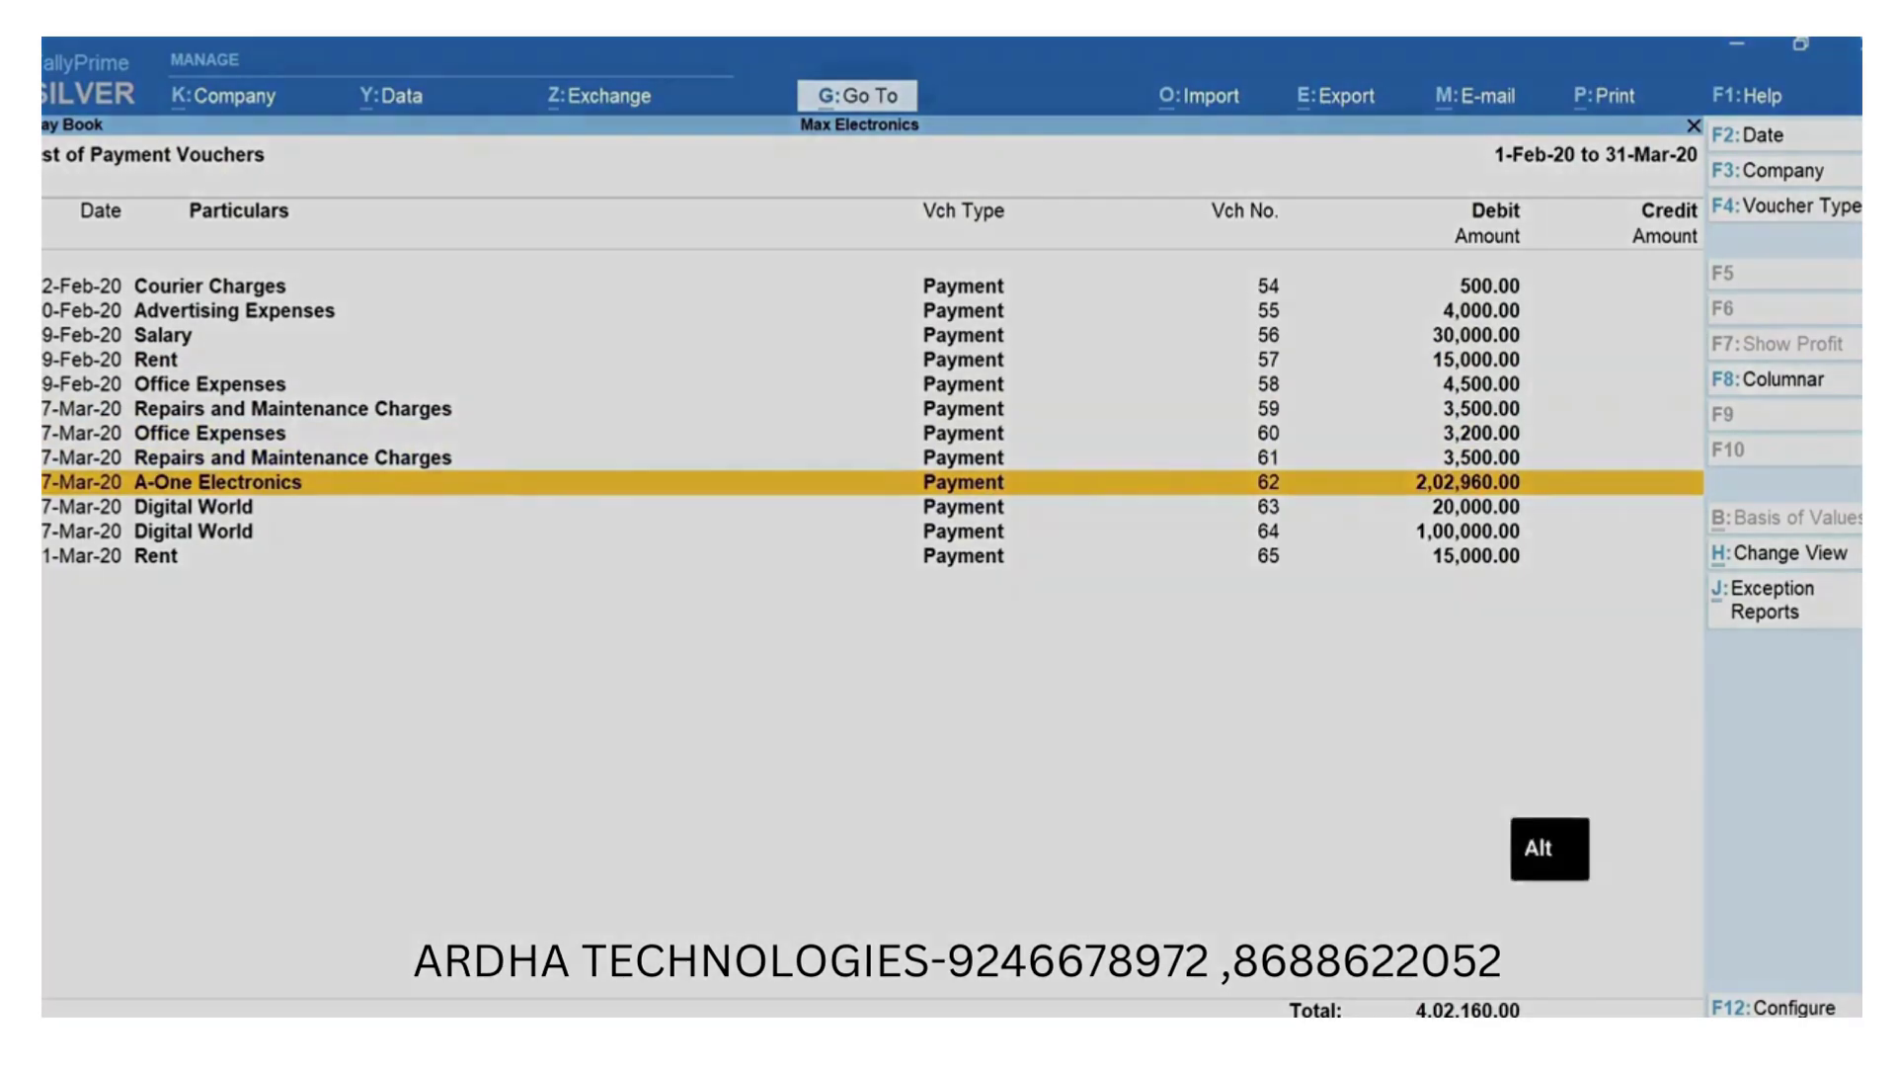
key("alt+a")
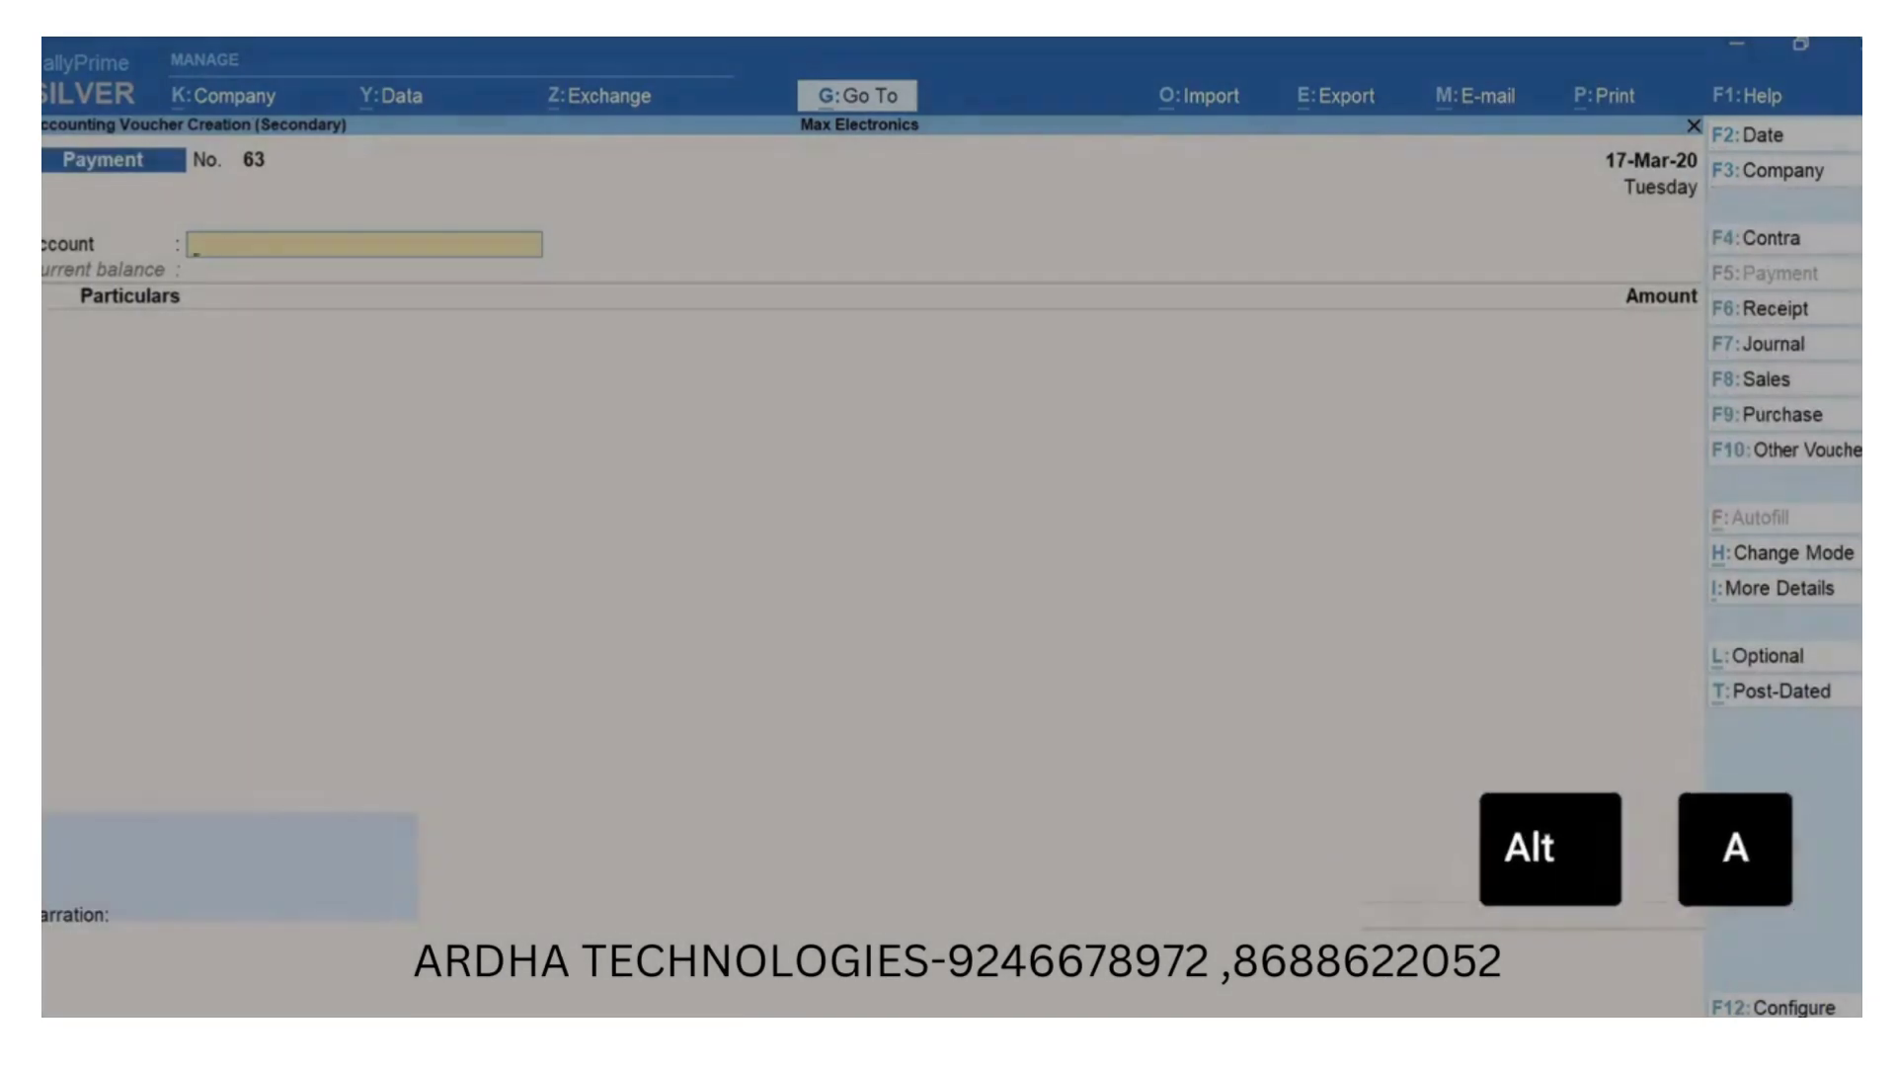
key("Return")
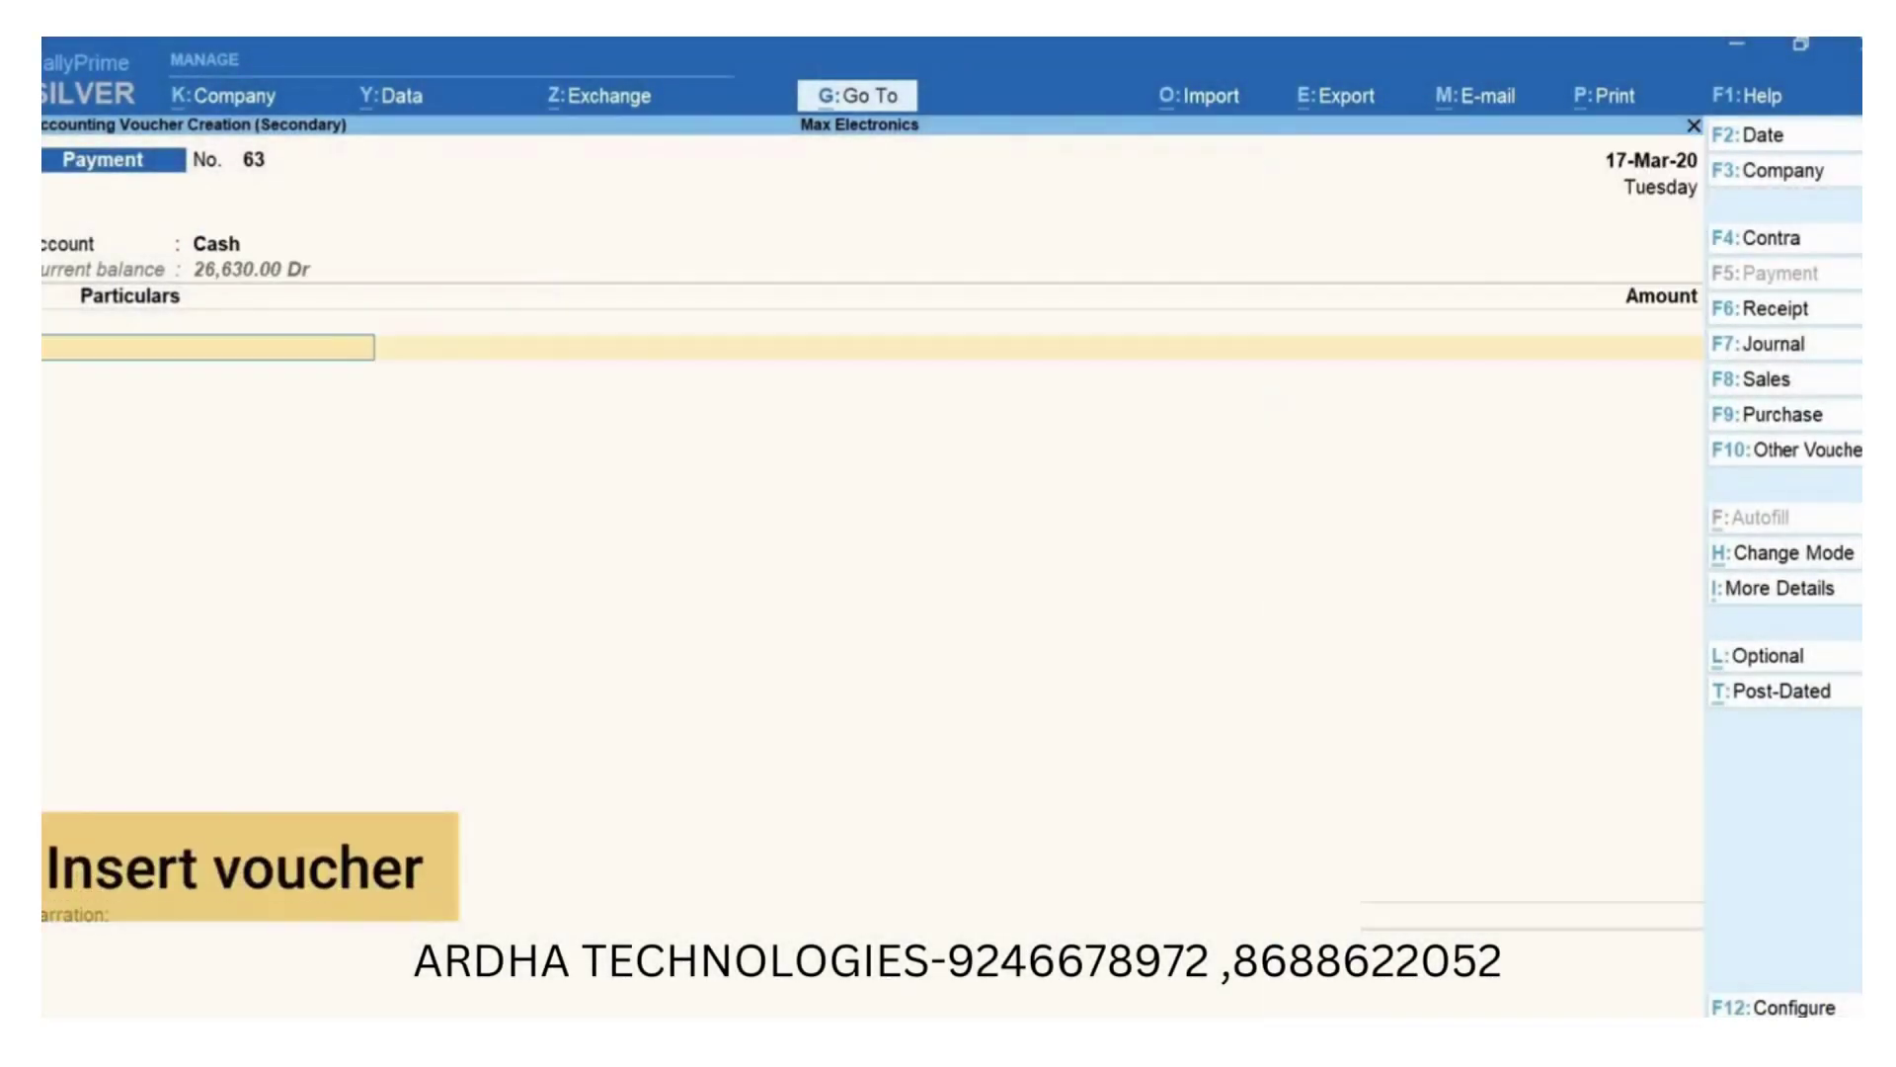
type("off")
key("Down")
key("Return")
type("3200")
key("Return")
key("Return")
key("Return")
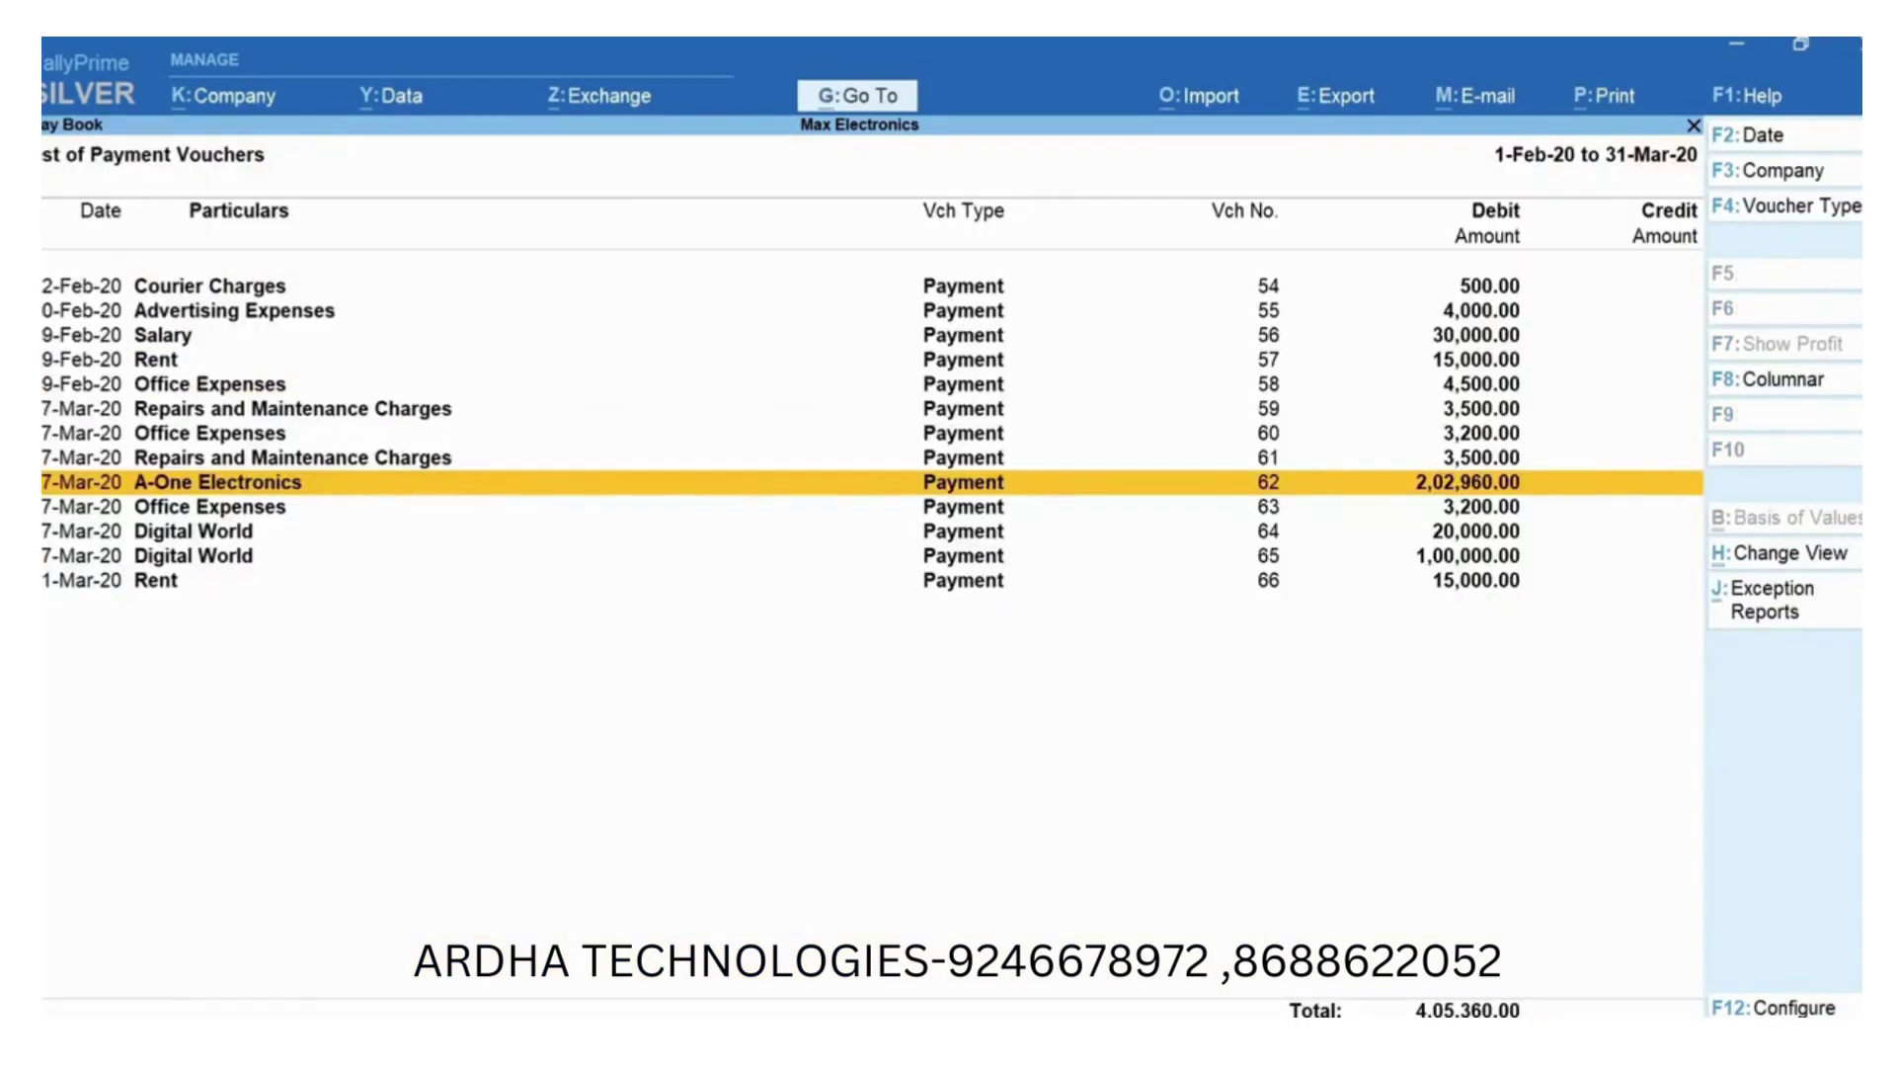
Cancel Office Expenses payment voucher 58.
key("Up")
key("Up")
key("Up")
key("Up")
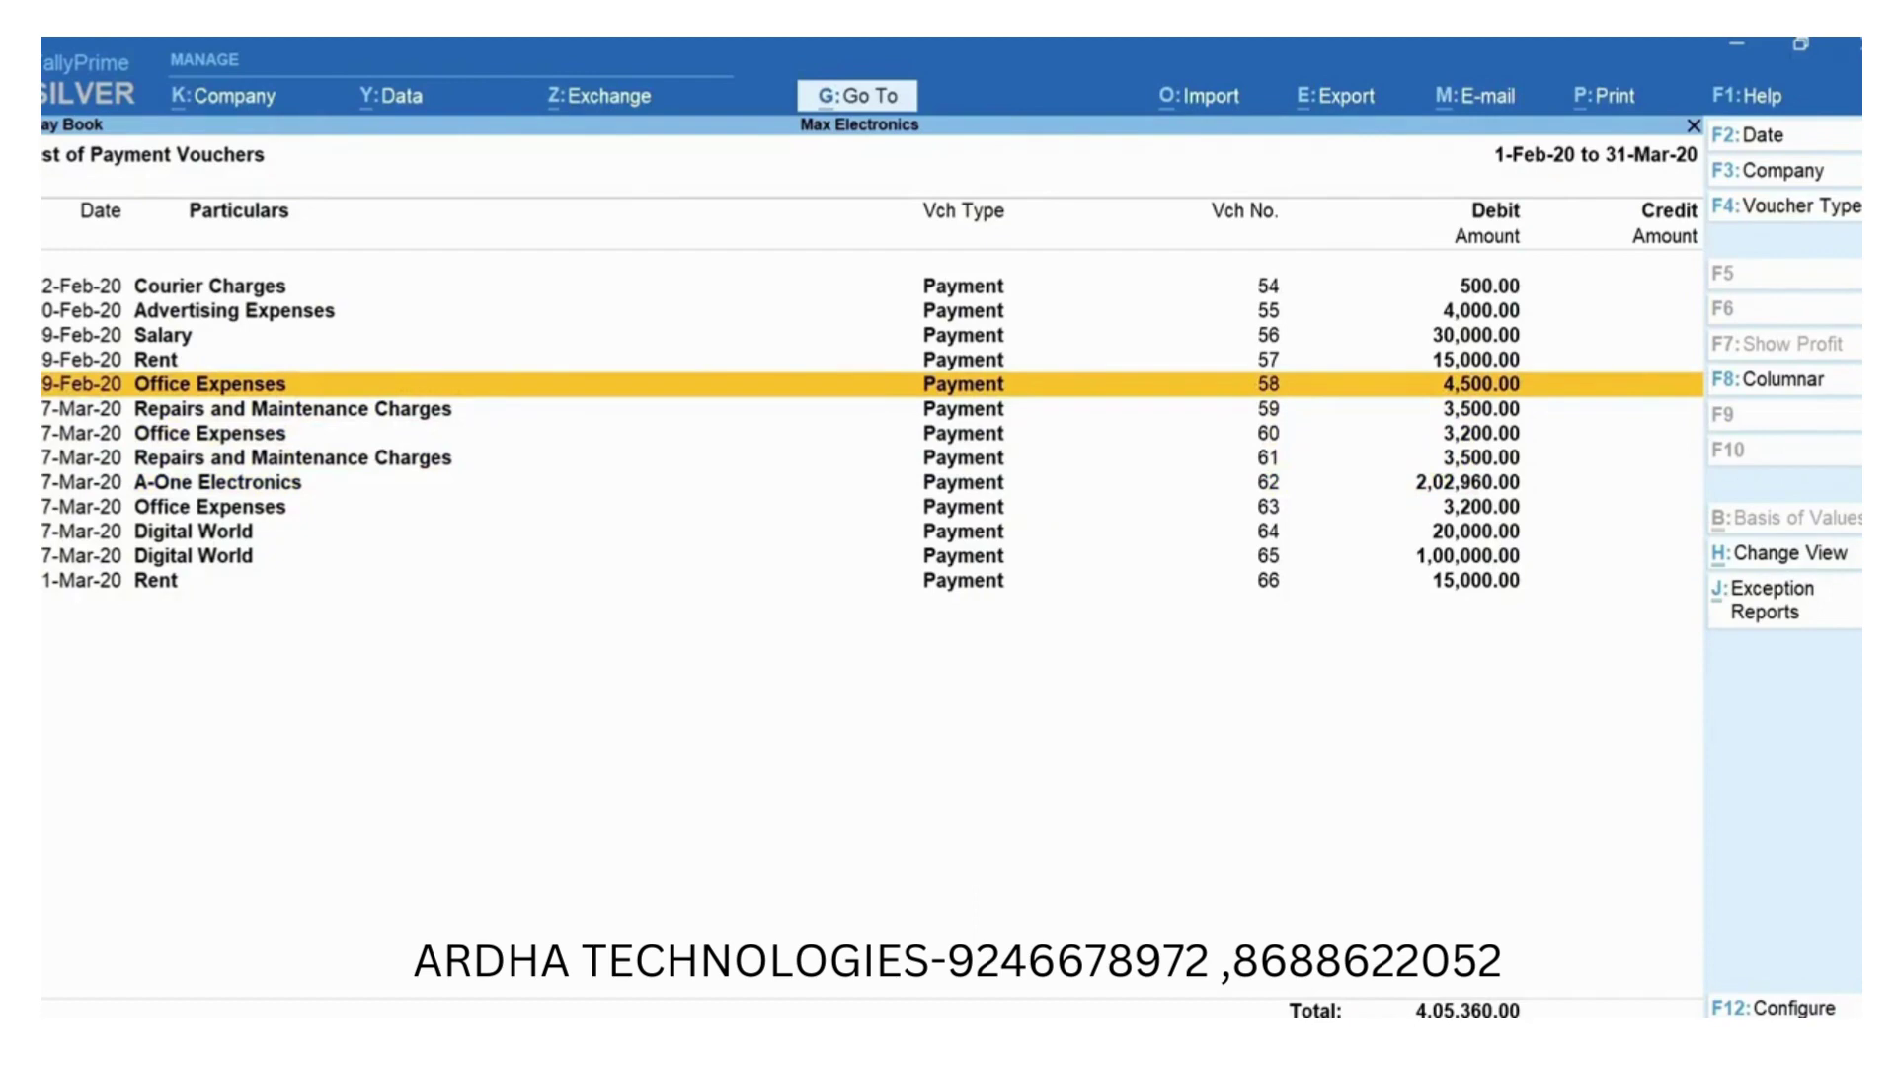
key("alt+x")
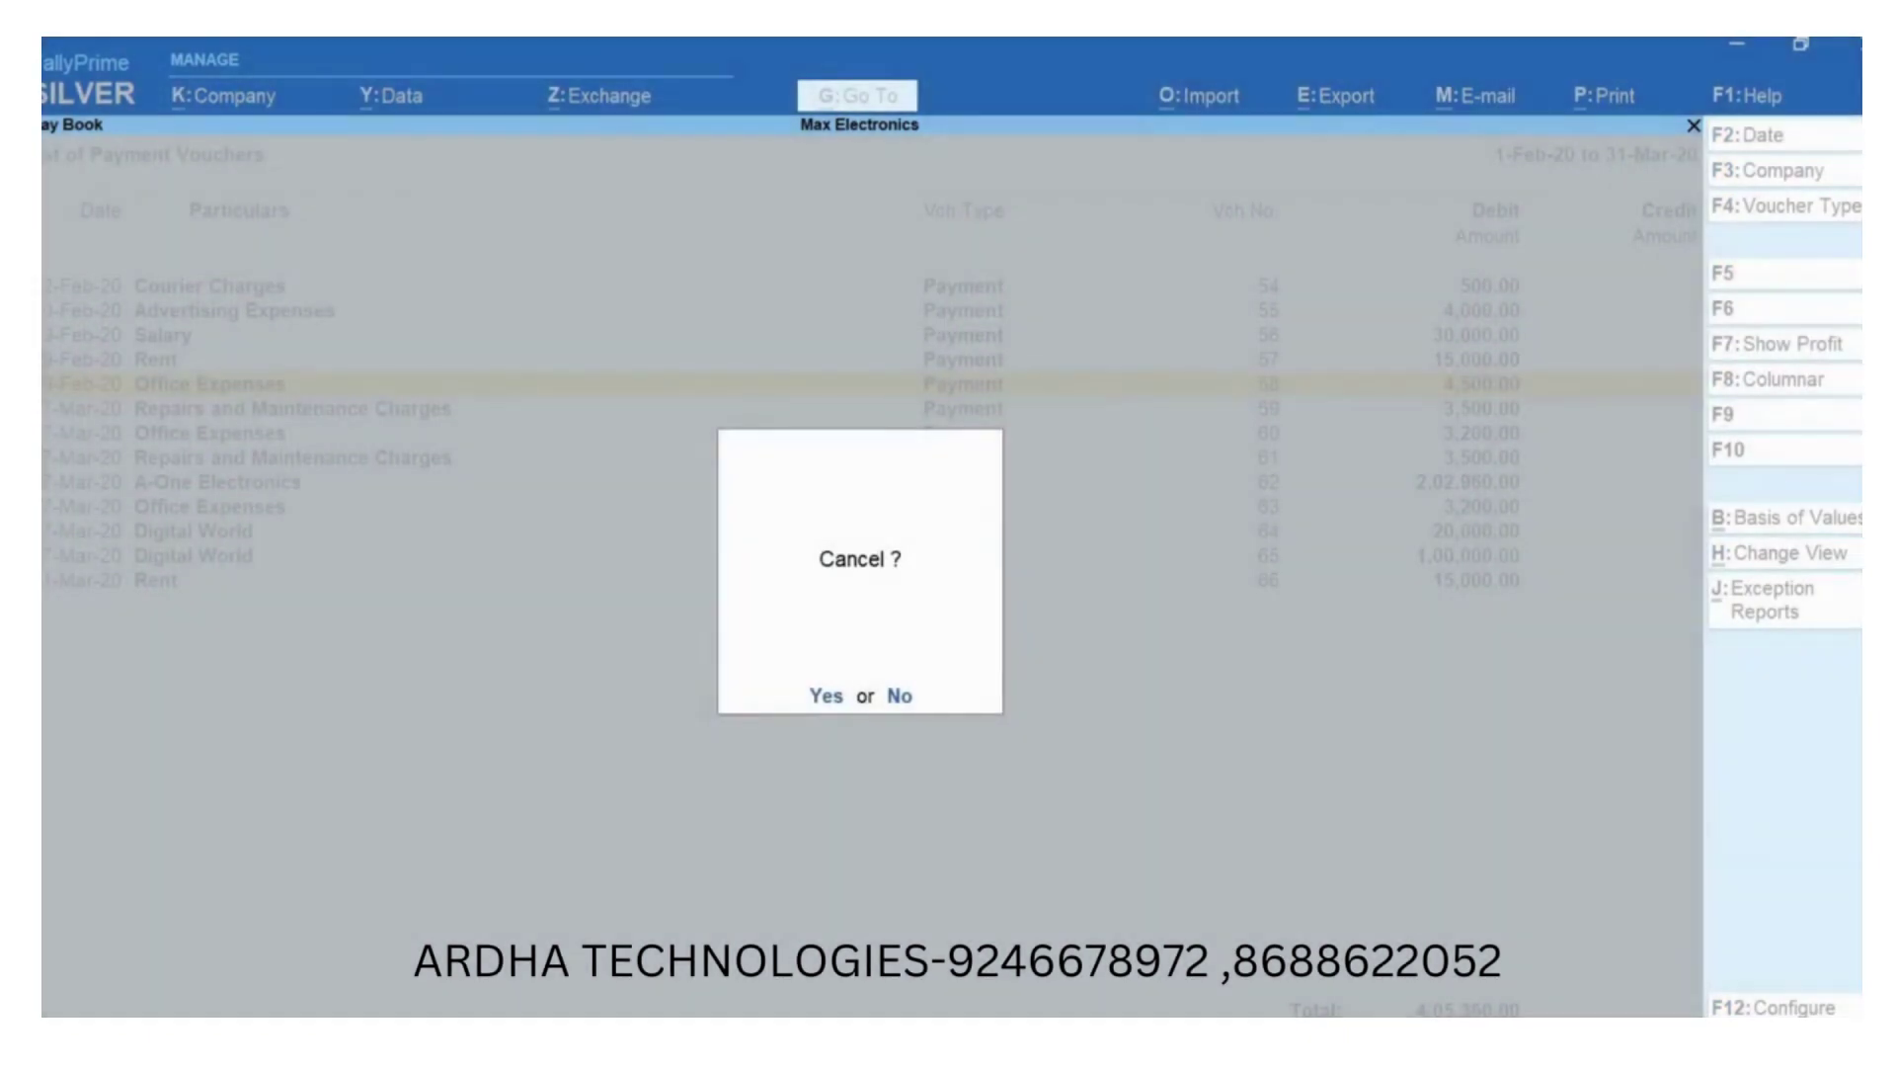
key("y")
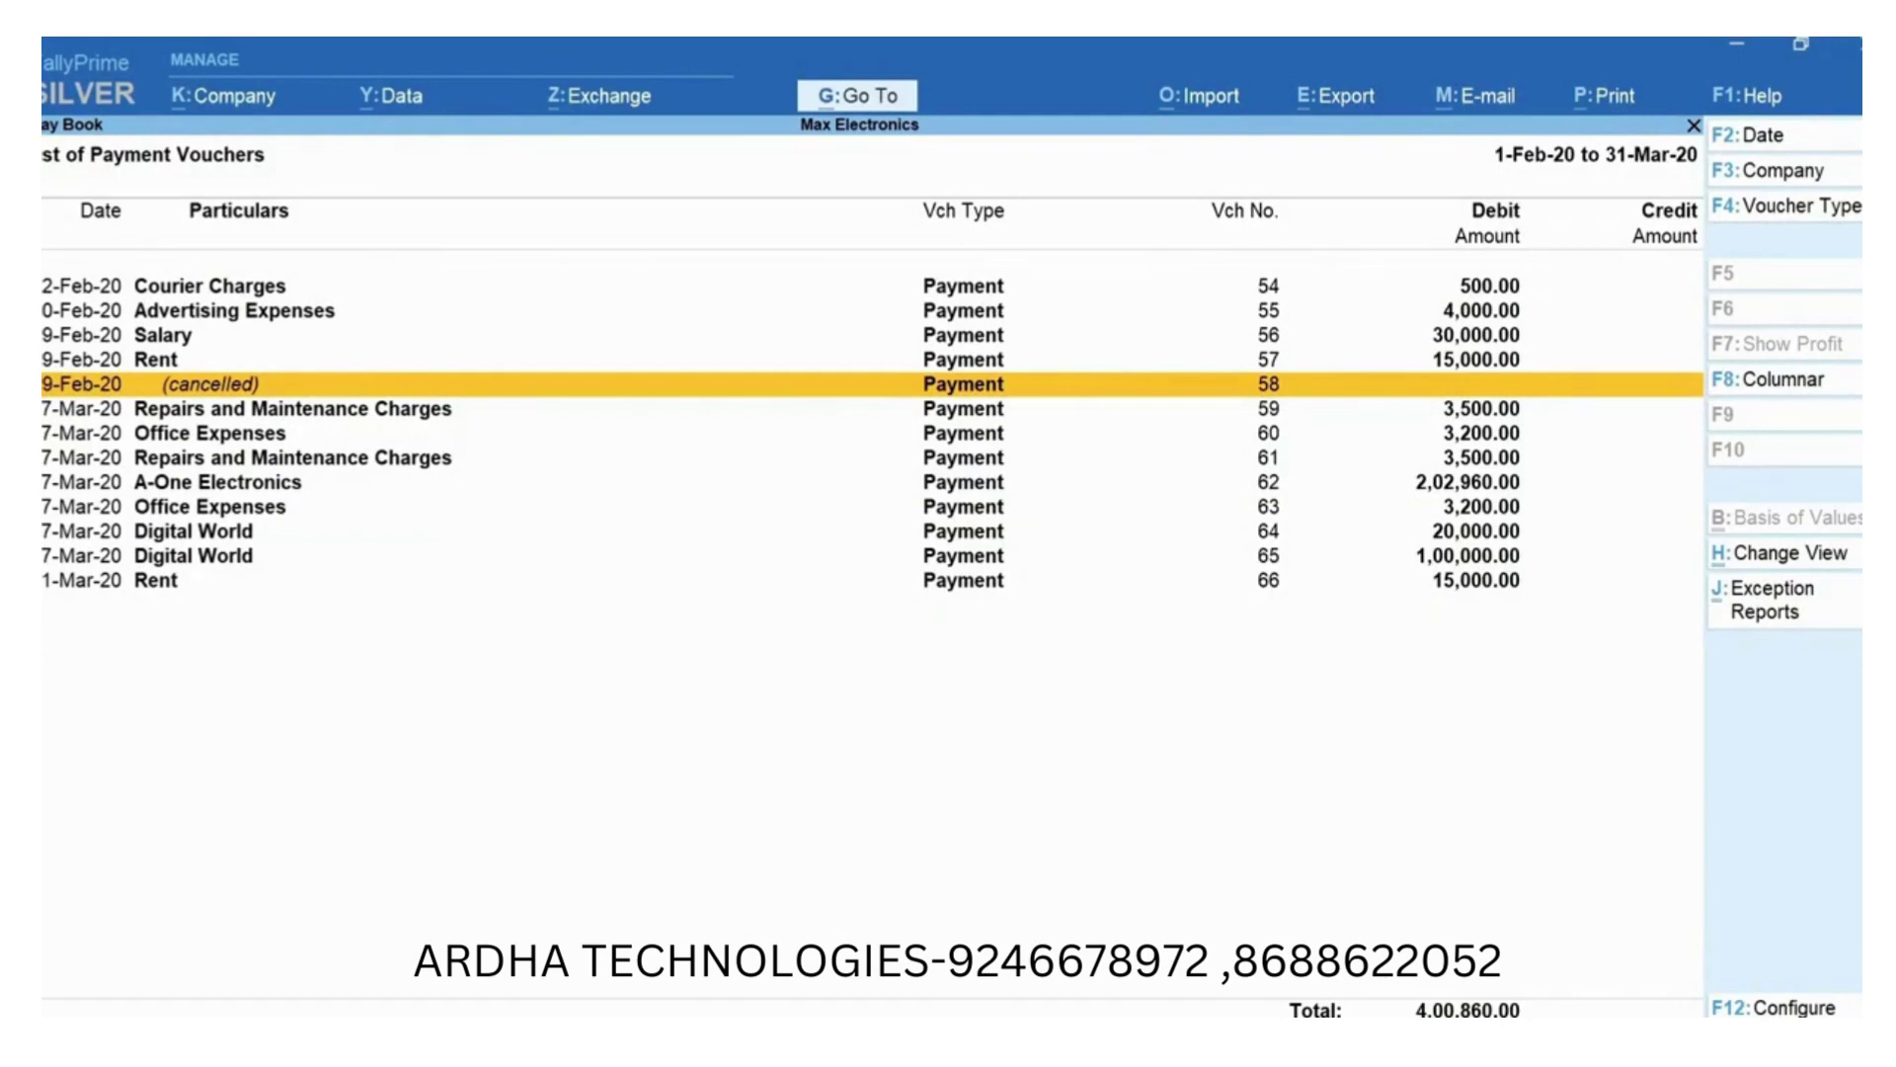
Hide vouchers 61 and 62 from the list, then restore both.
key("Delete")
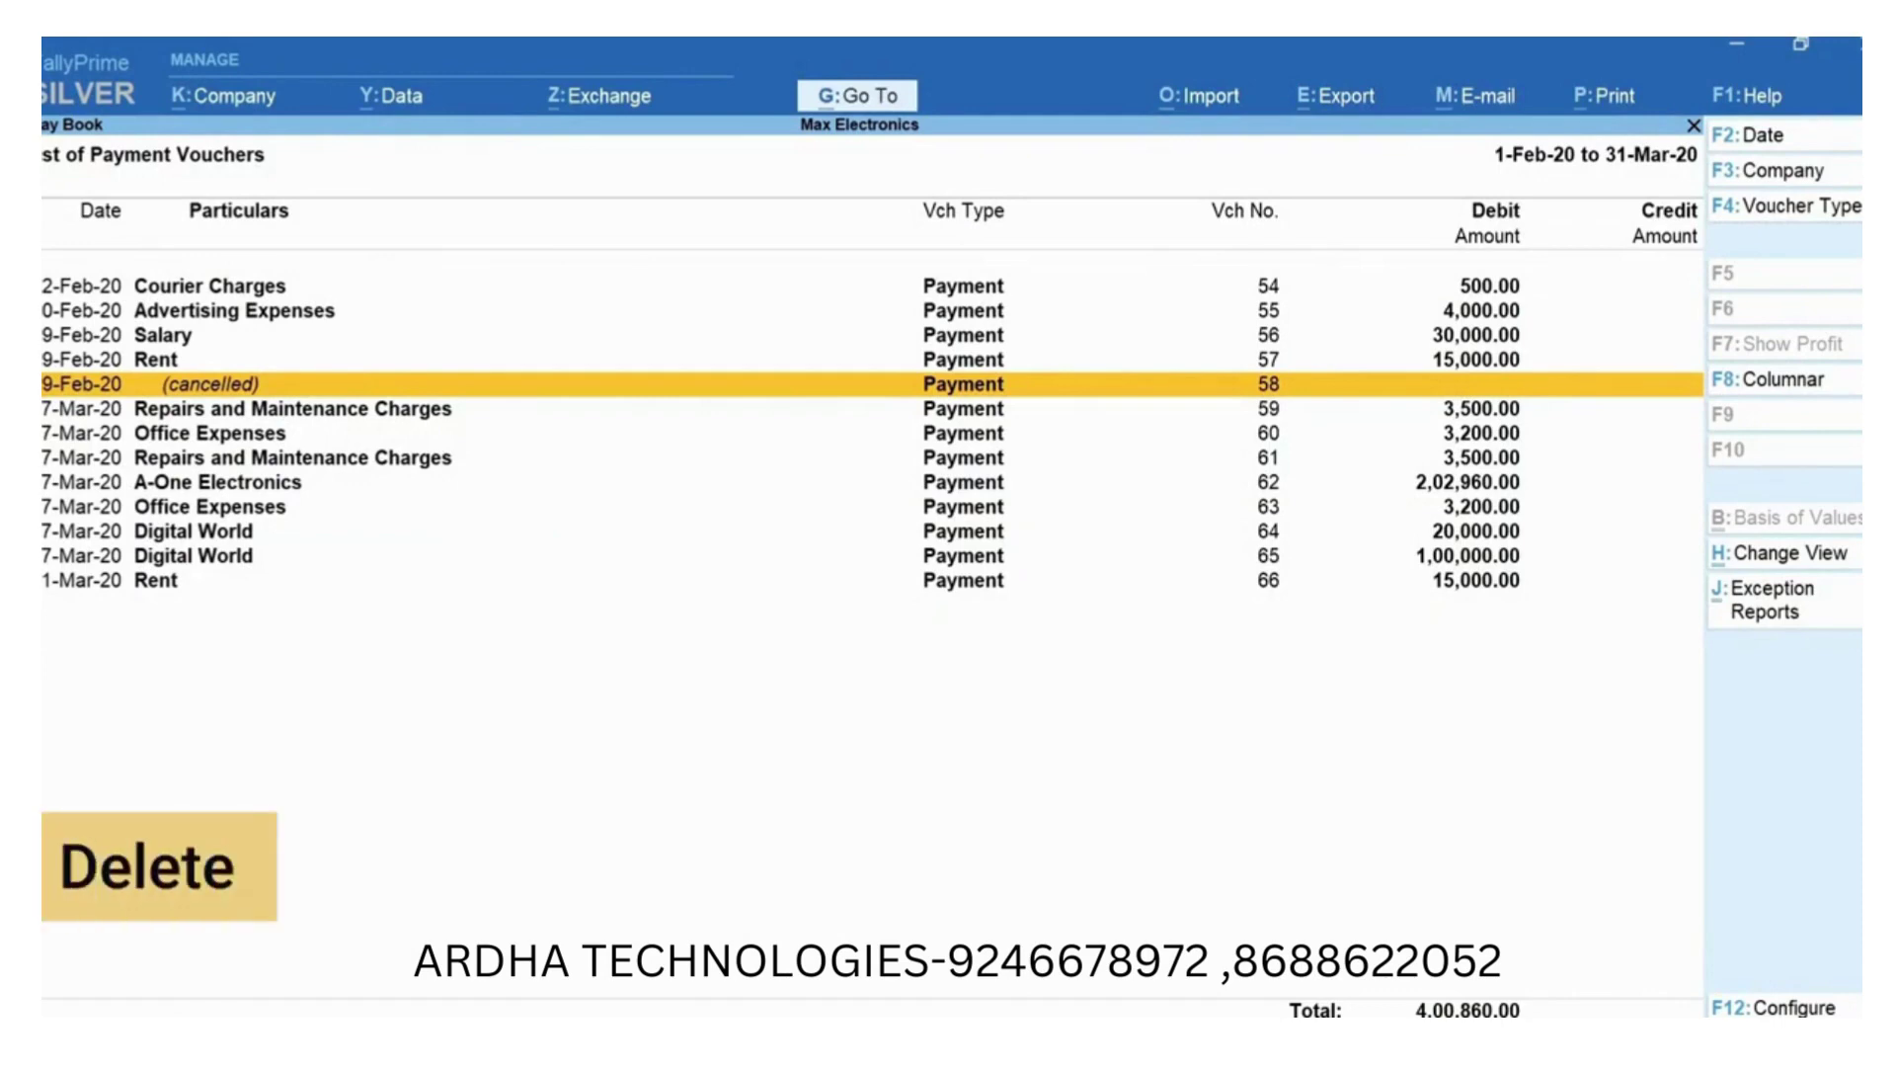
key("alt+d")
key("Down")
key("Down")
key("Down")
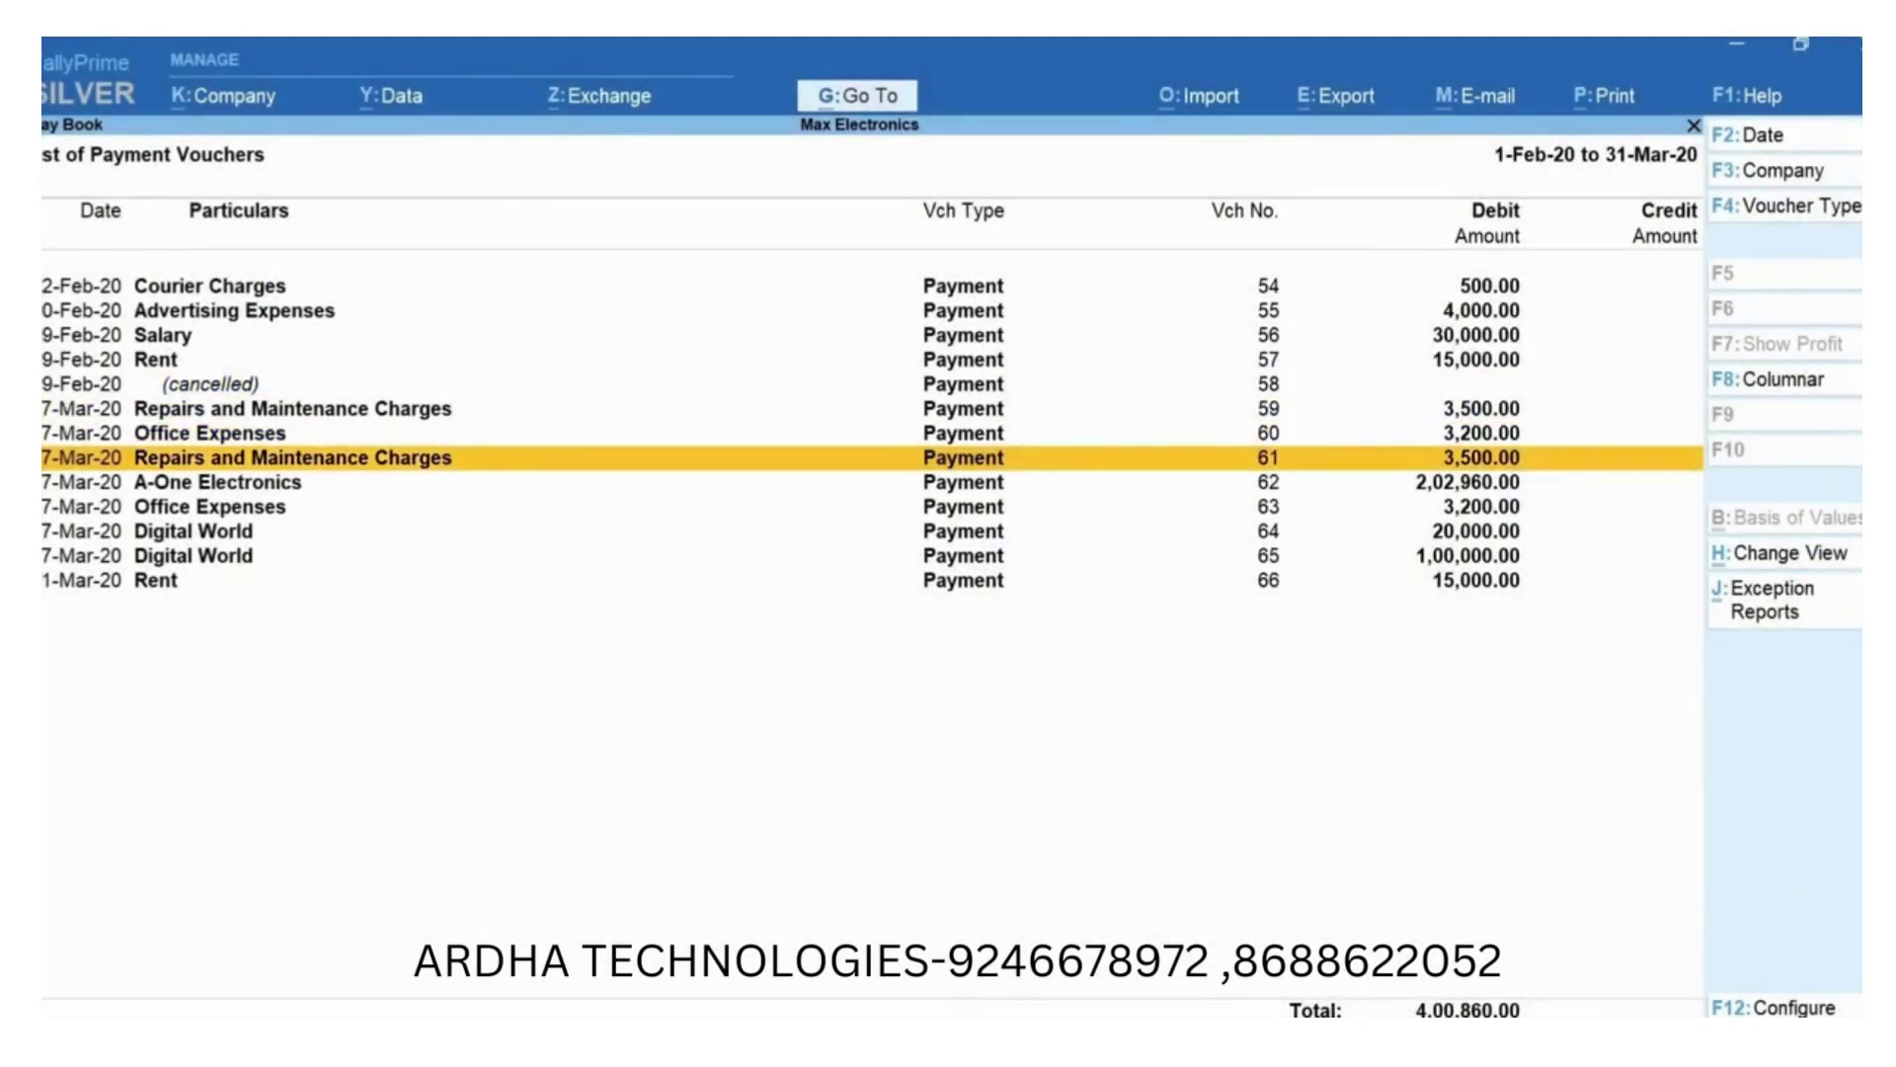
key("ctrl+r")
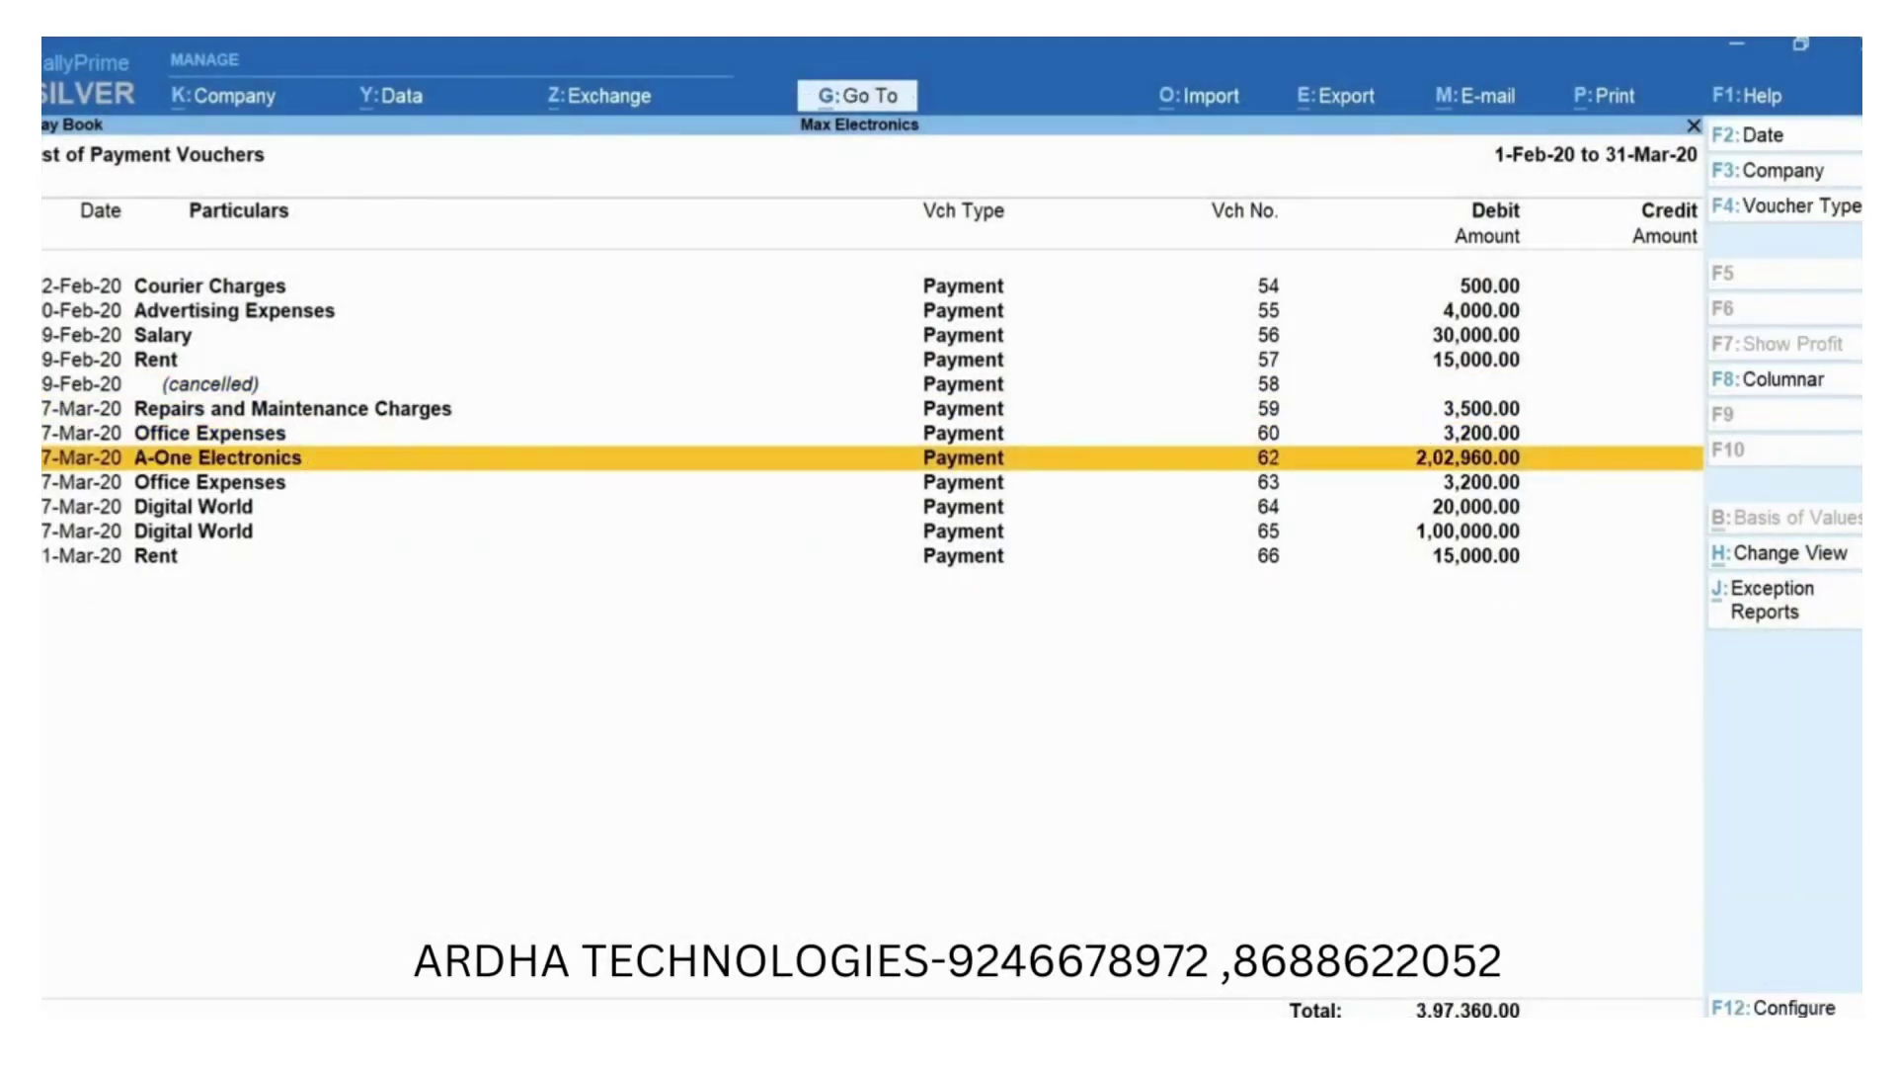
key("ctrl+r")
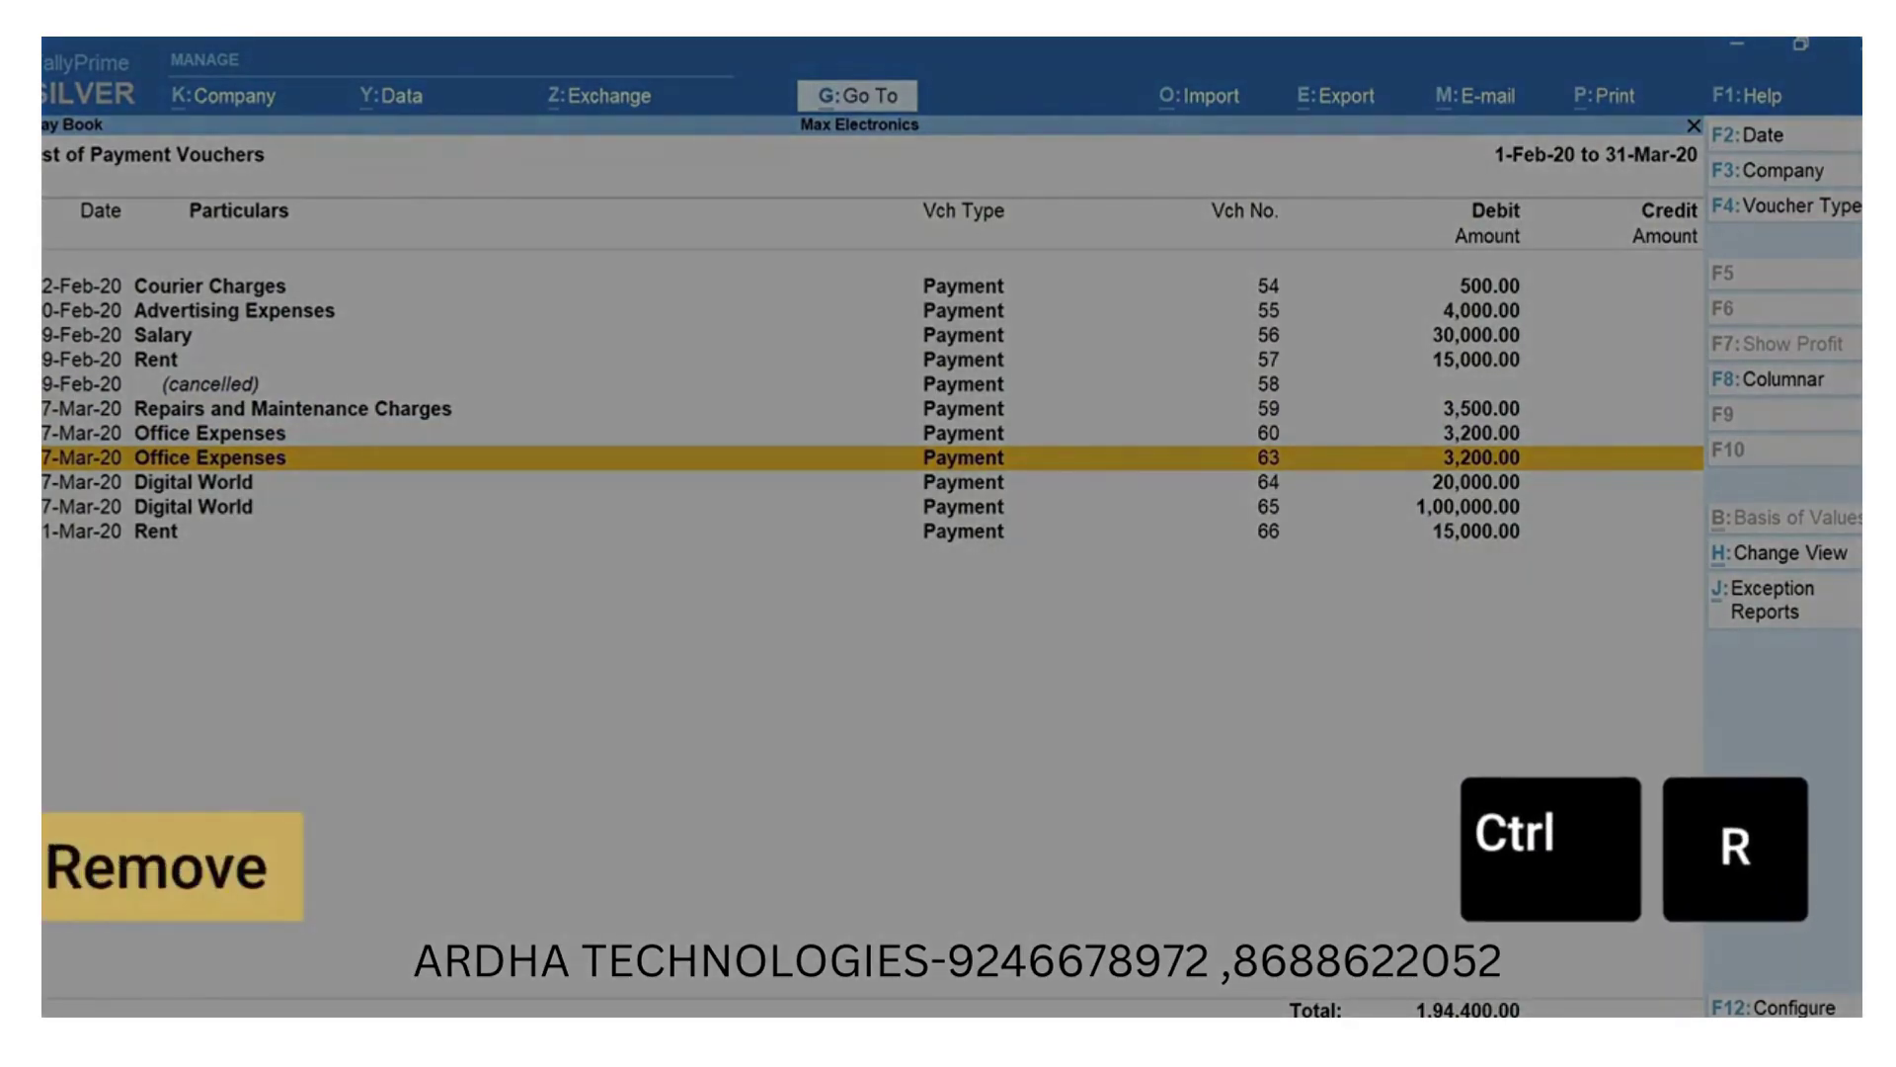
key("ctrl+u")
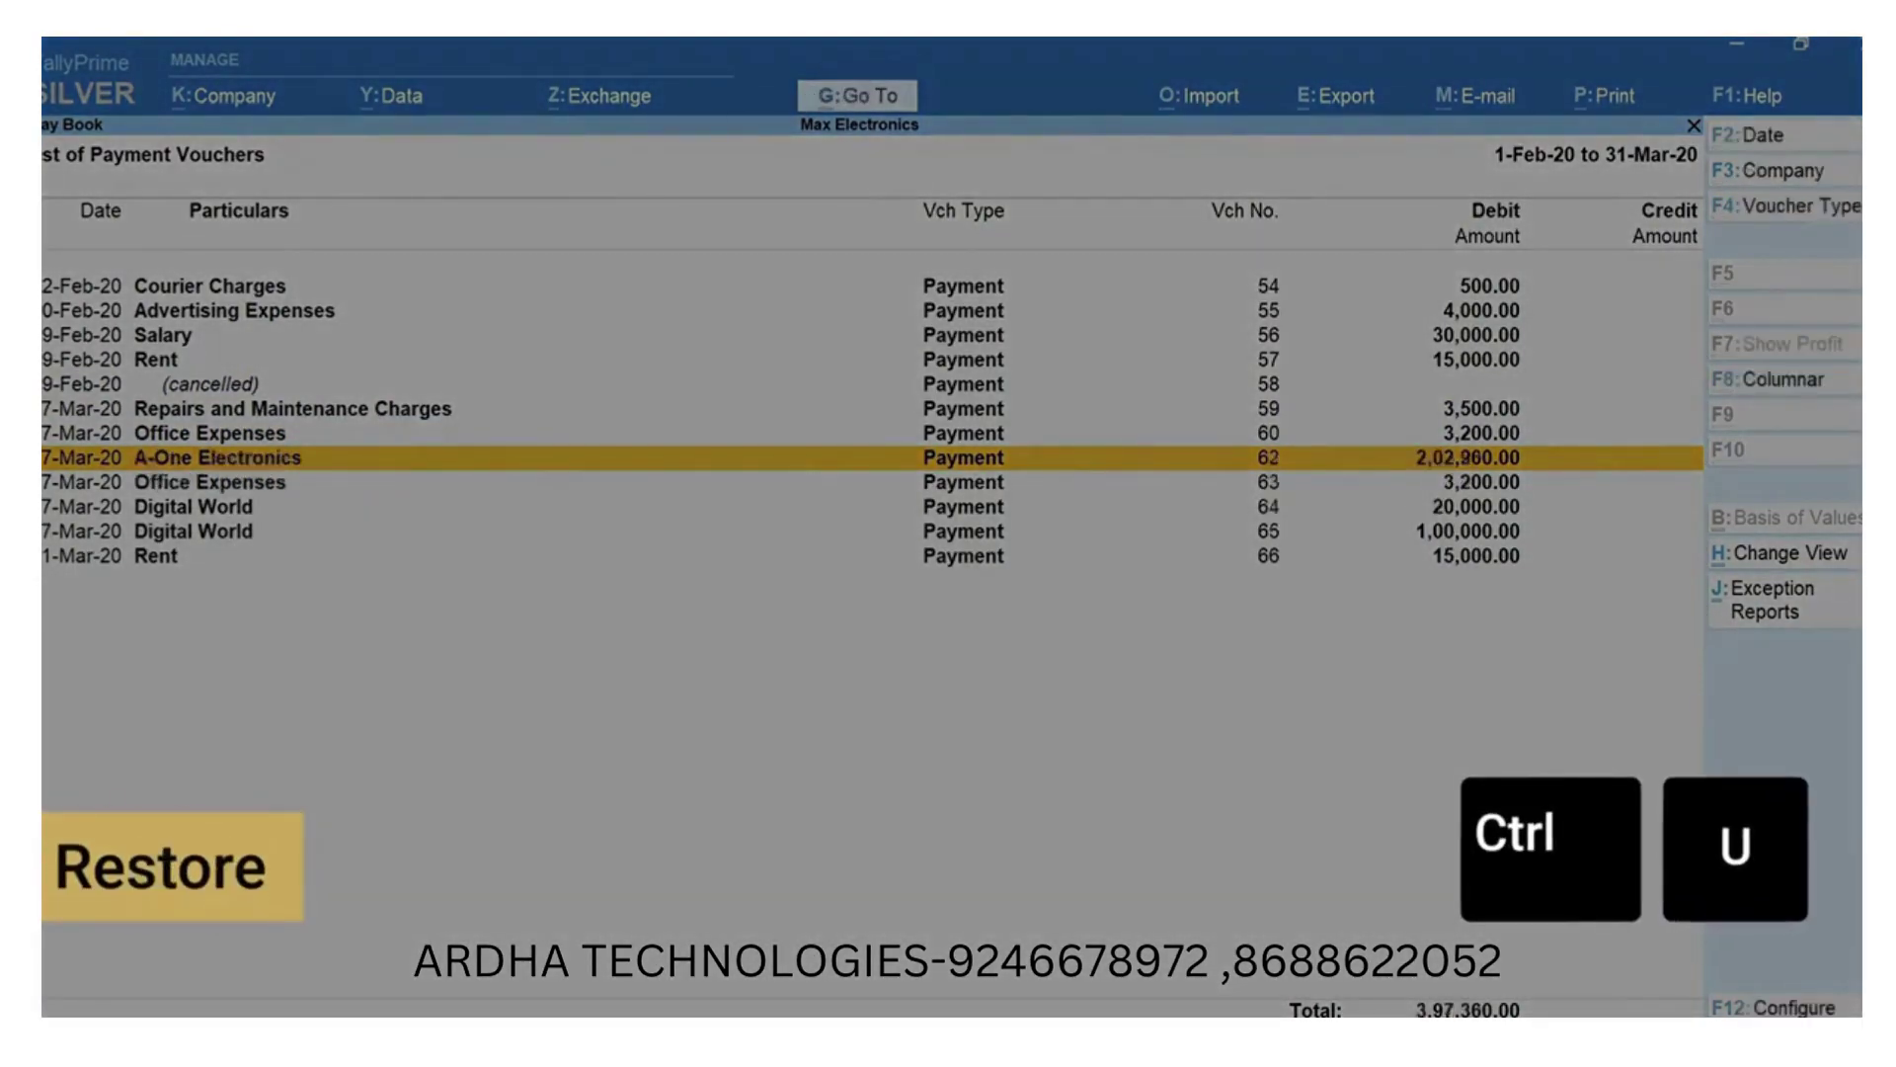
key("ctrl+u")
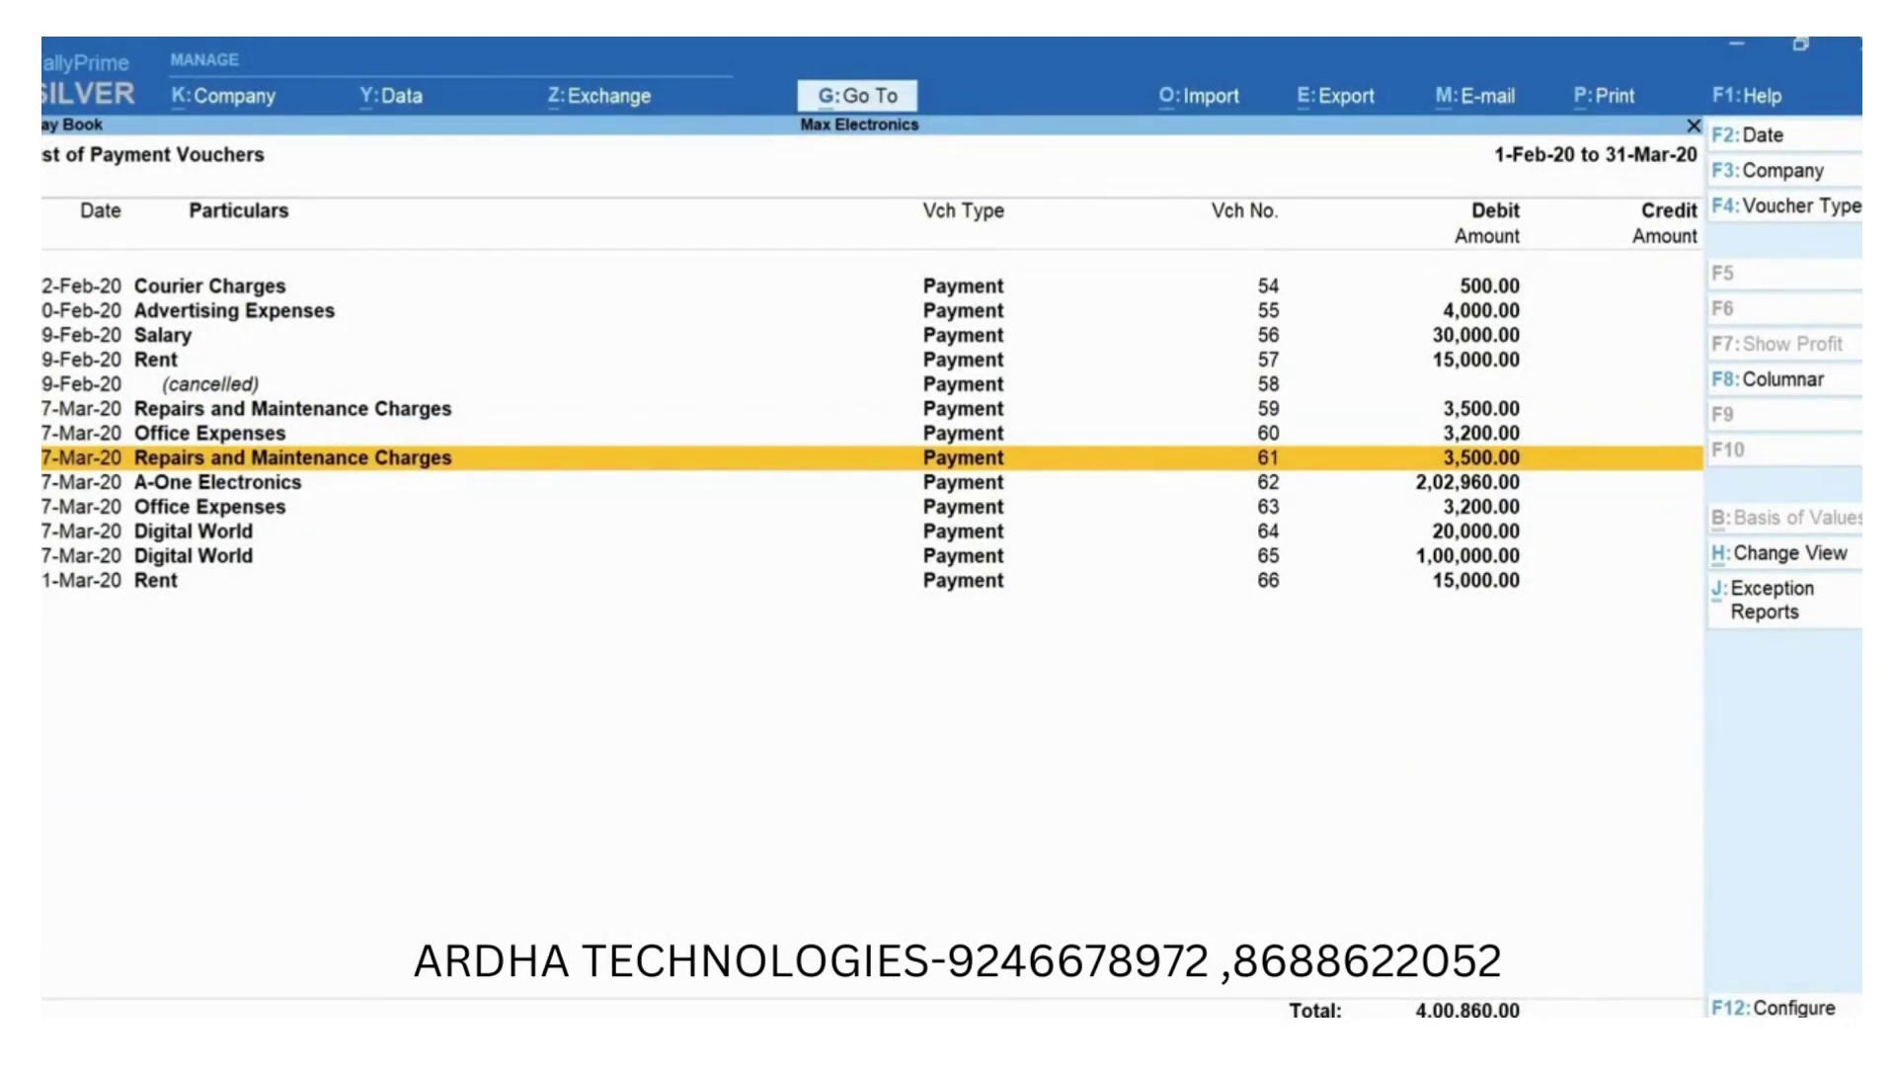
Select payment vouchers 61, 62, 63 and 64 together.
key("space")
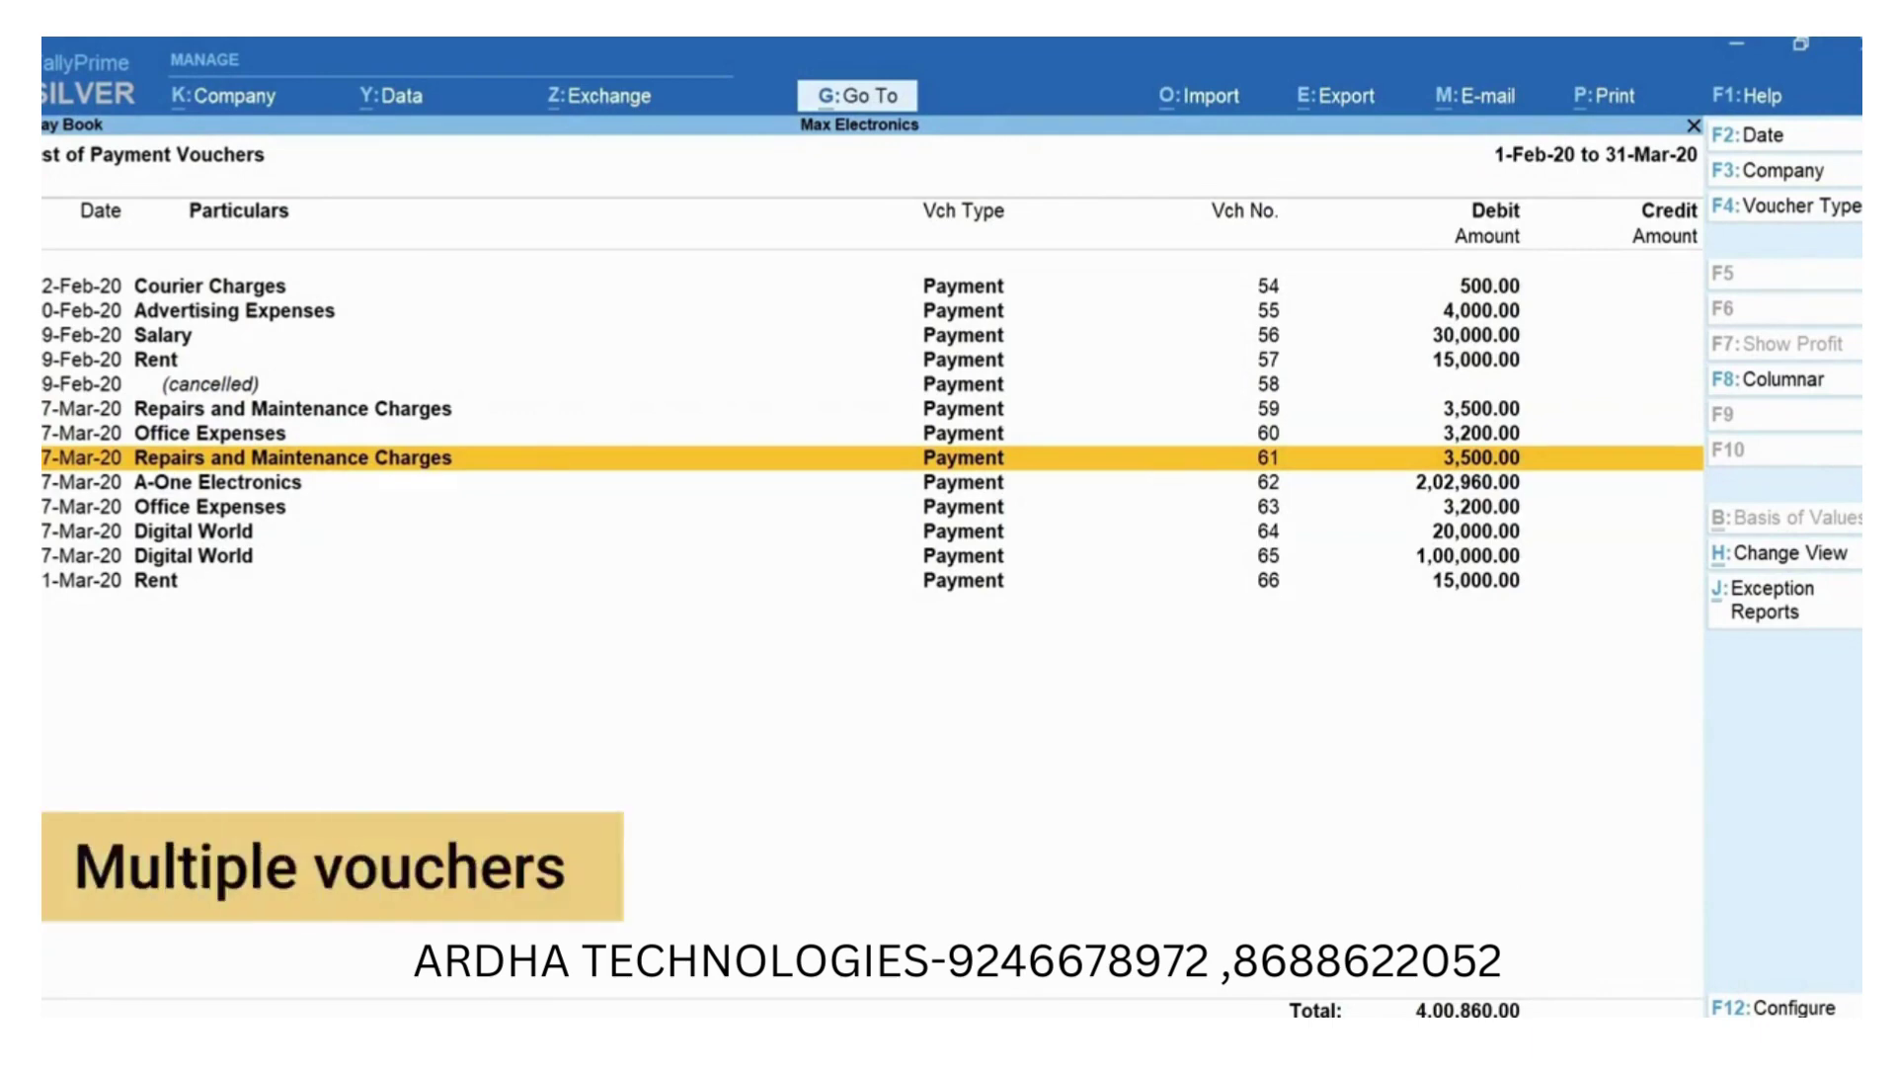
key("Down")
key("space")
key("Down")
key("space")
key("Down")
key("space")
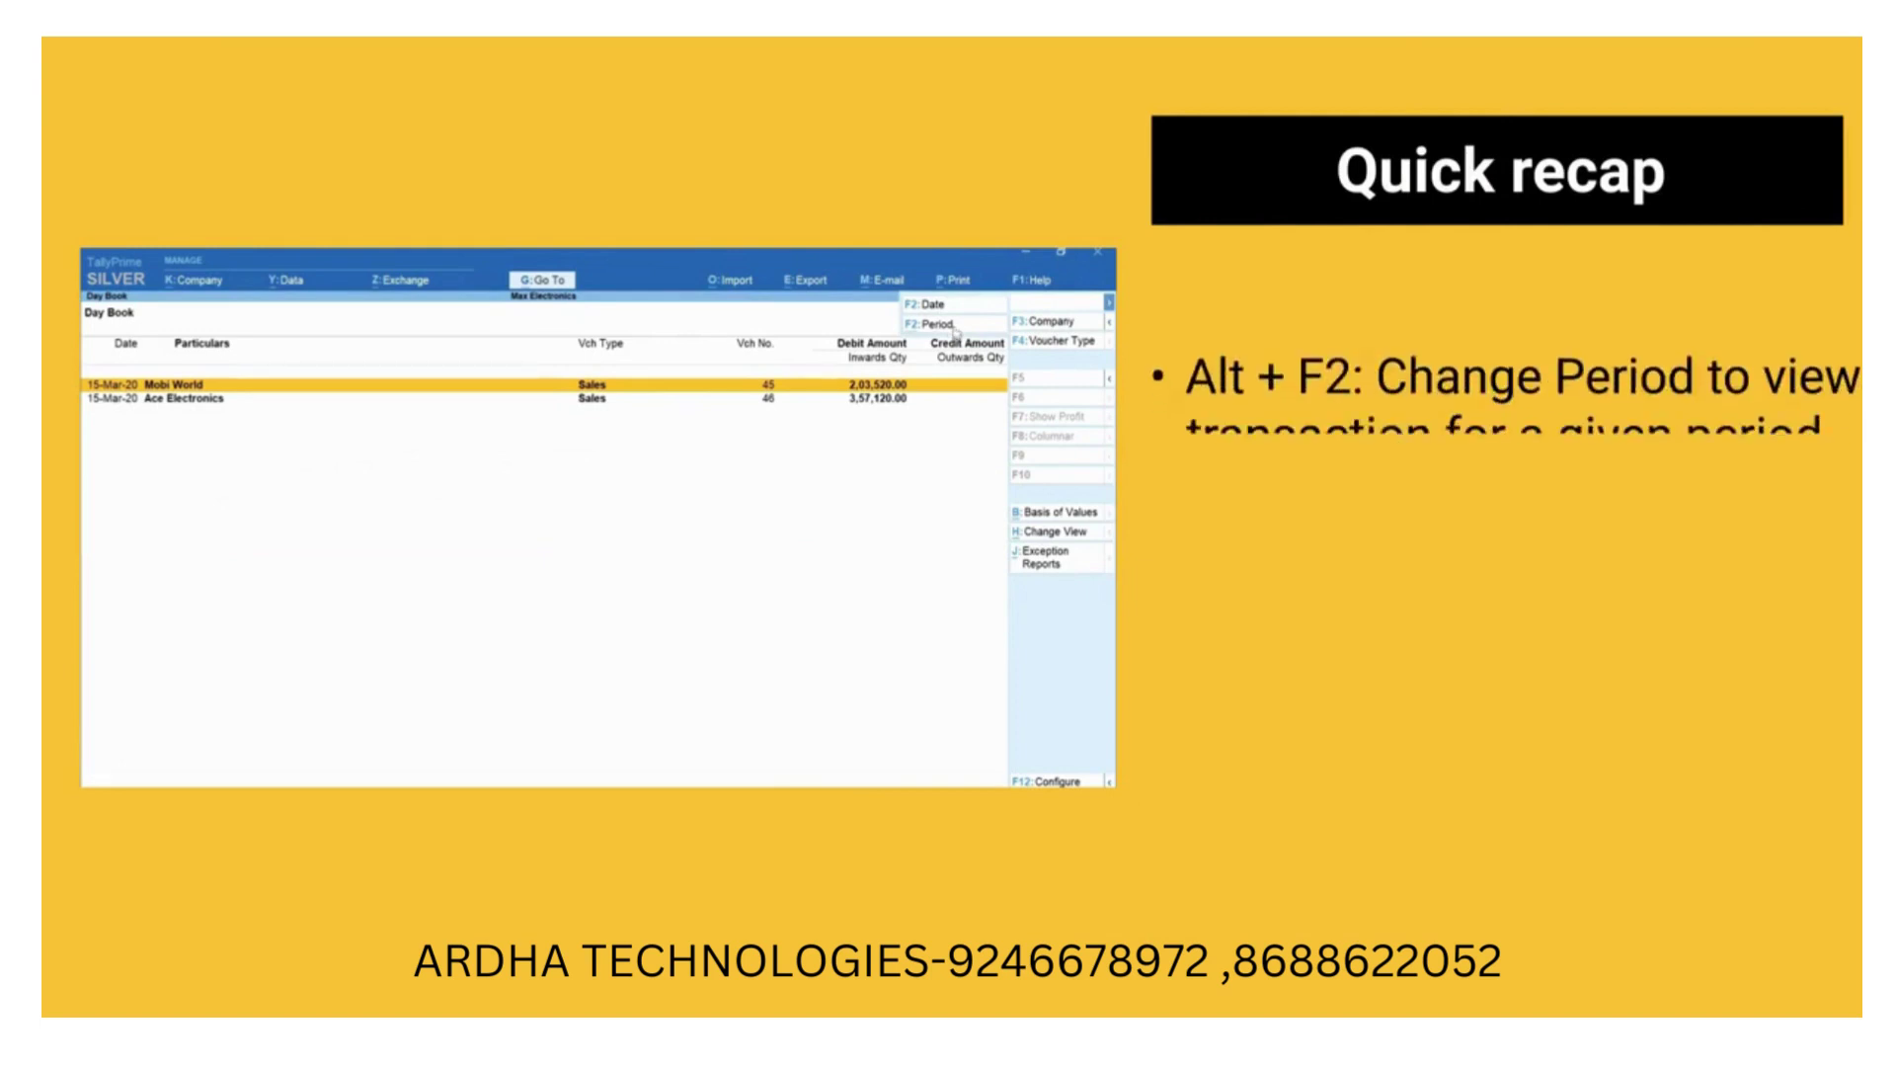
left_click(955, 330)
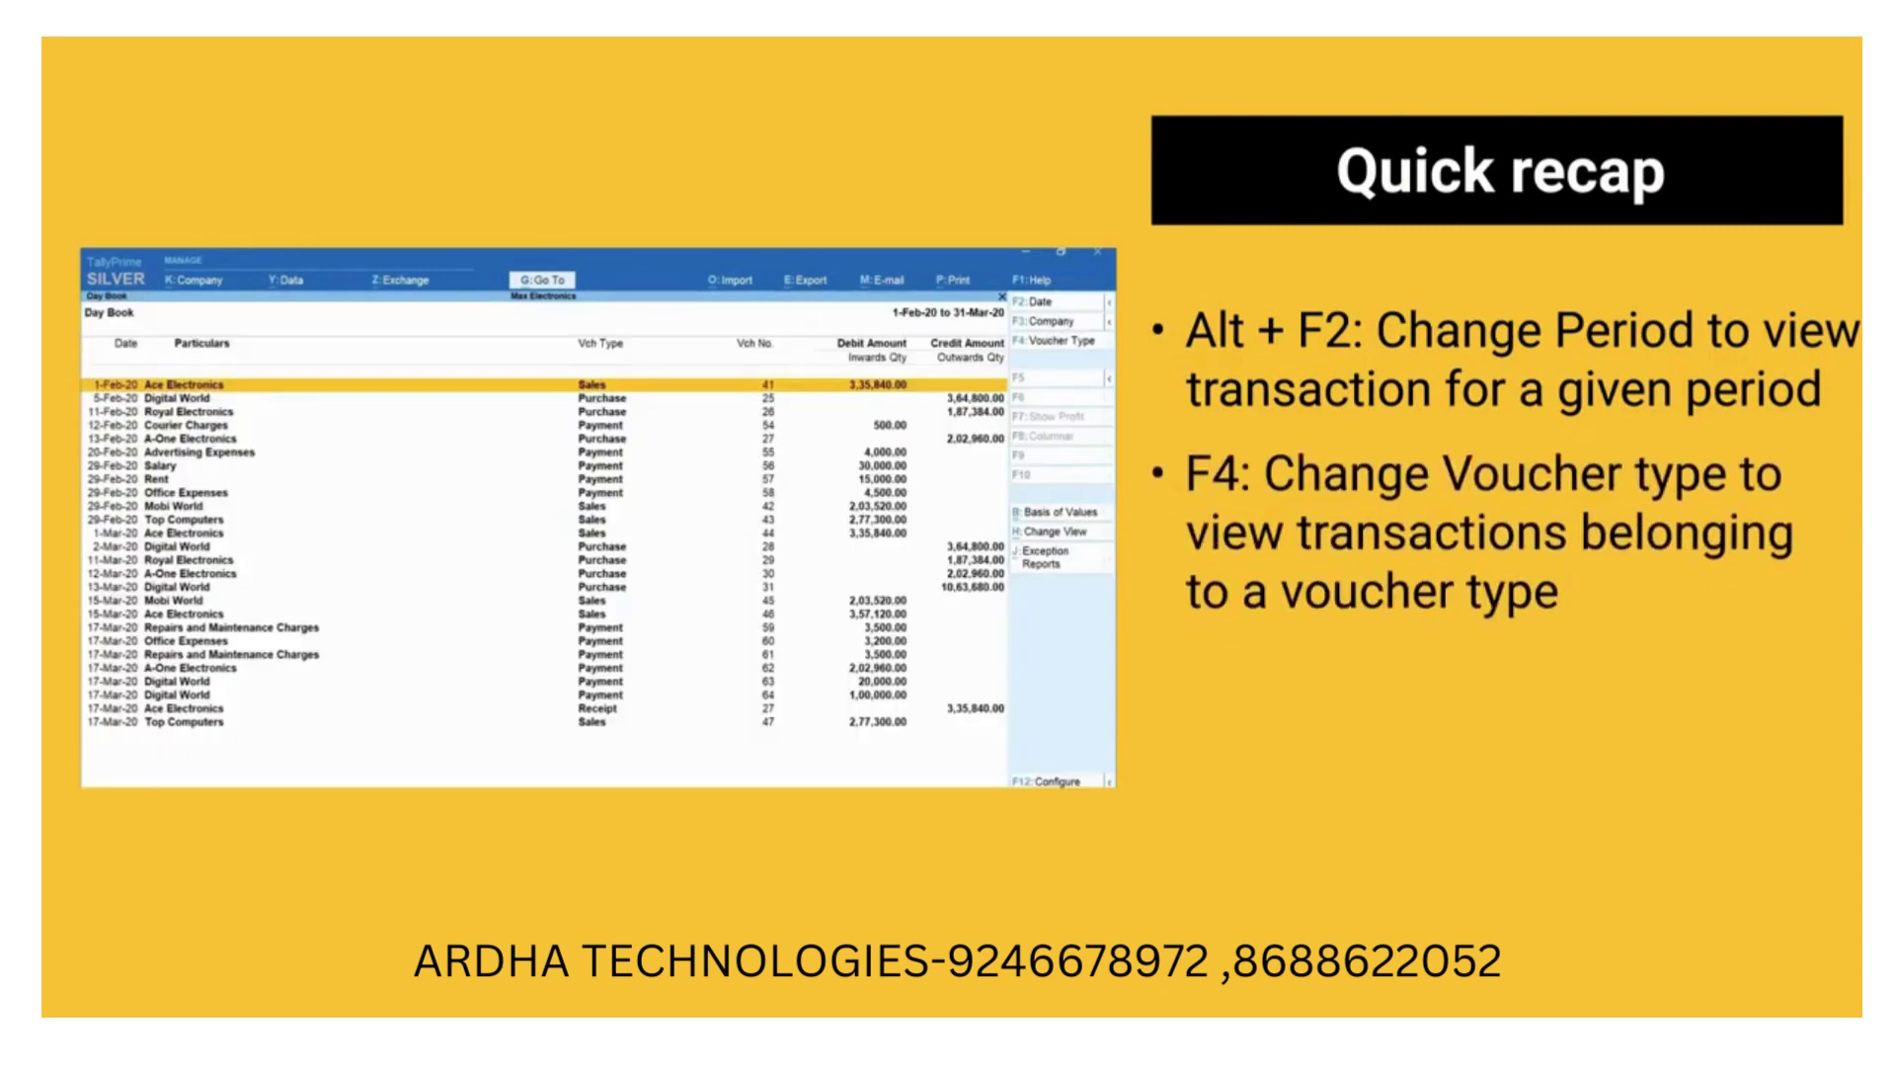
key("F4")
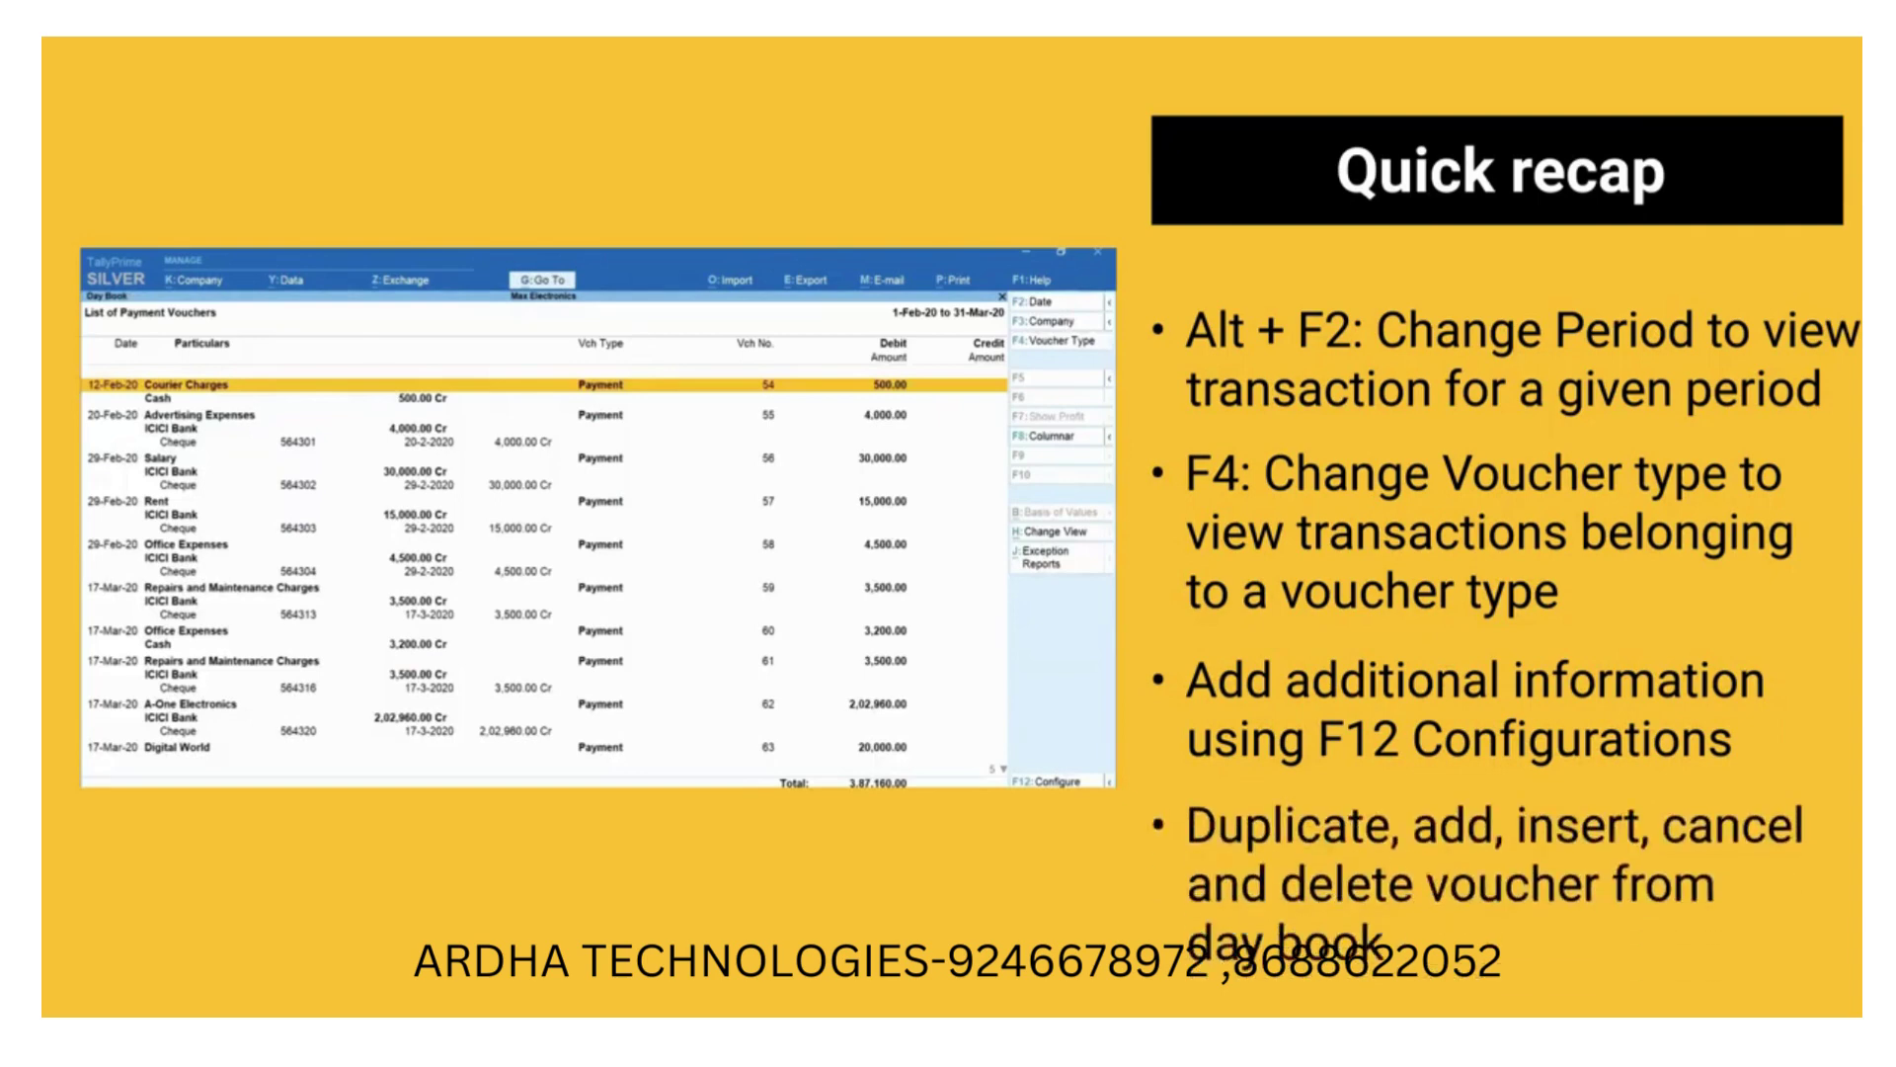
key("Down")
key("Down")
key("Down")
key("Down")
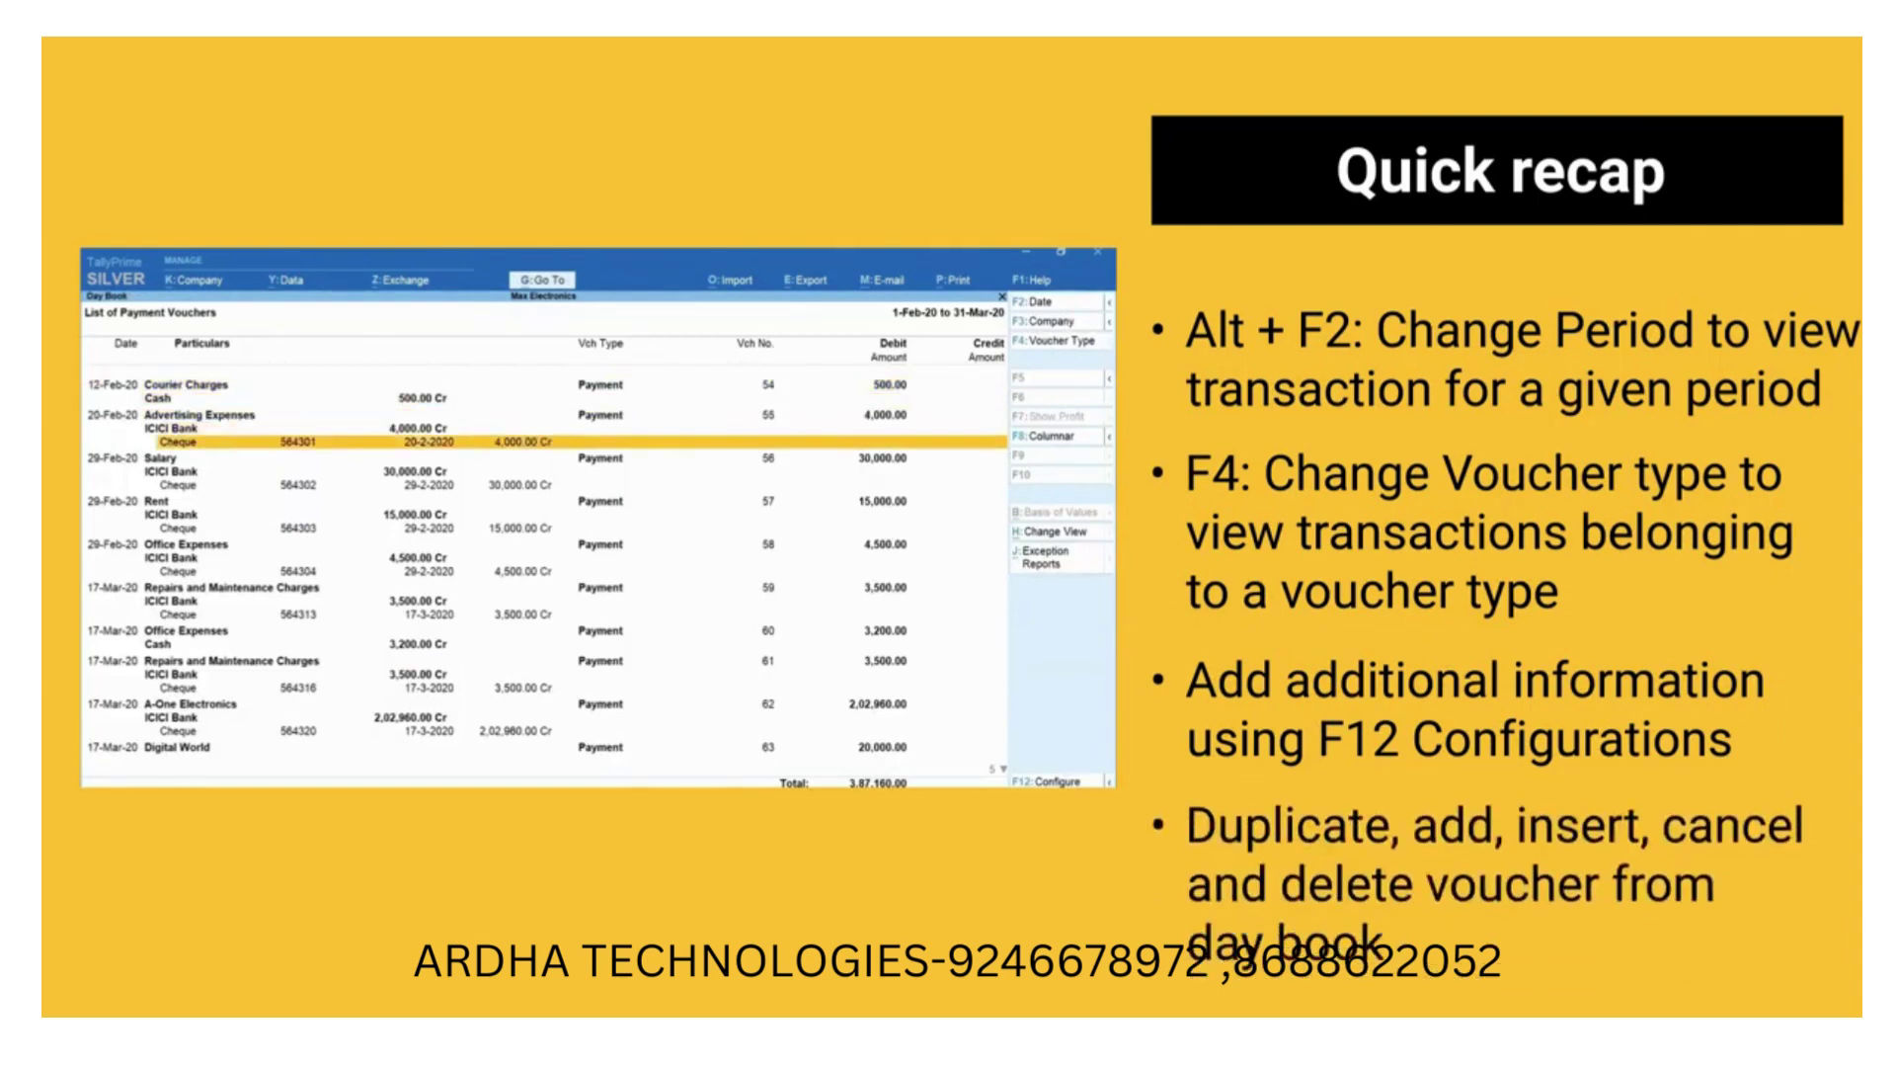